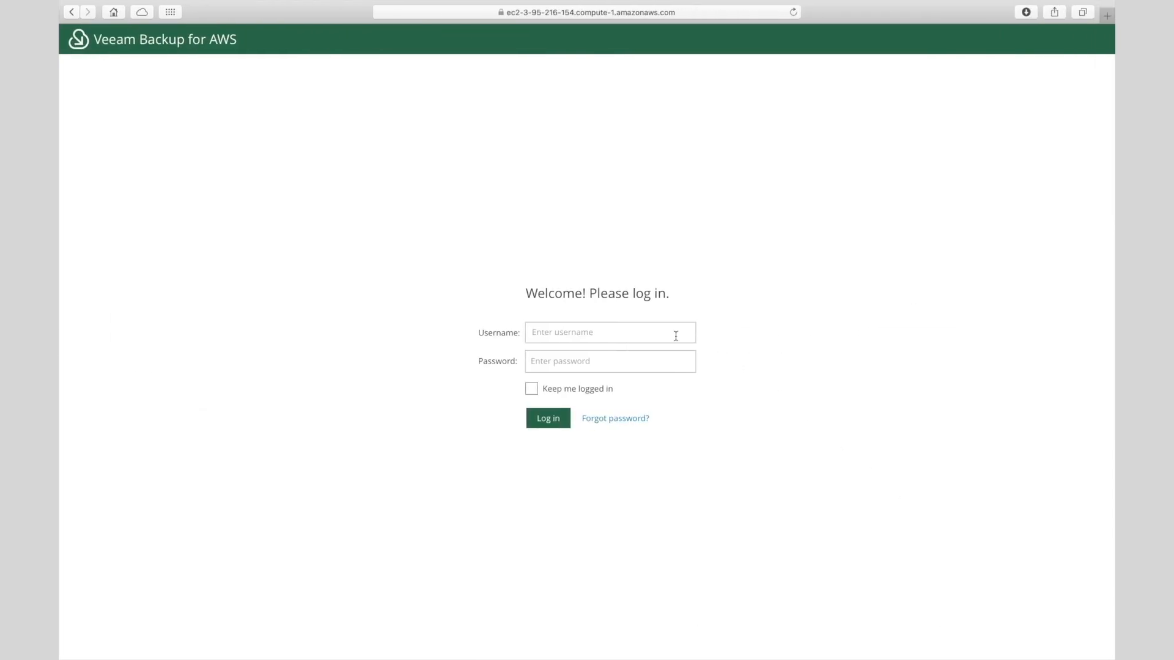
- Log in to the console with the saved autofill username and password
click(631, 332)
key(Return)
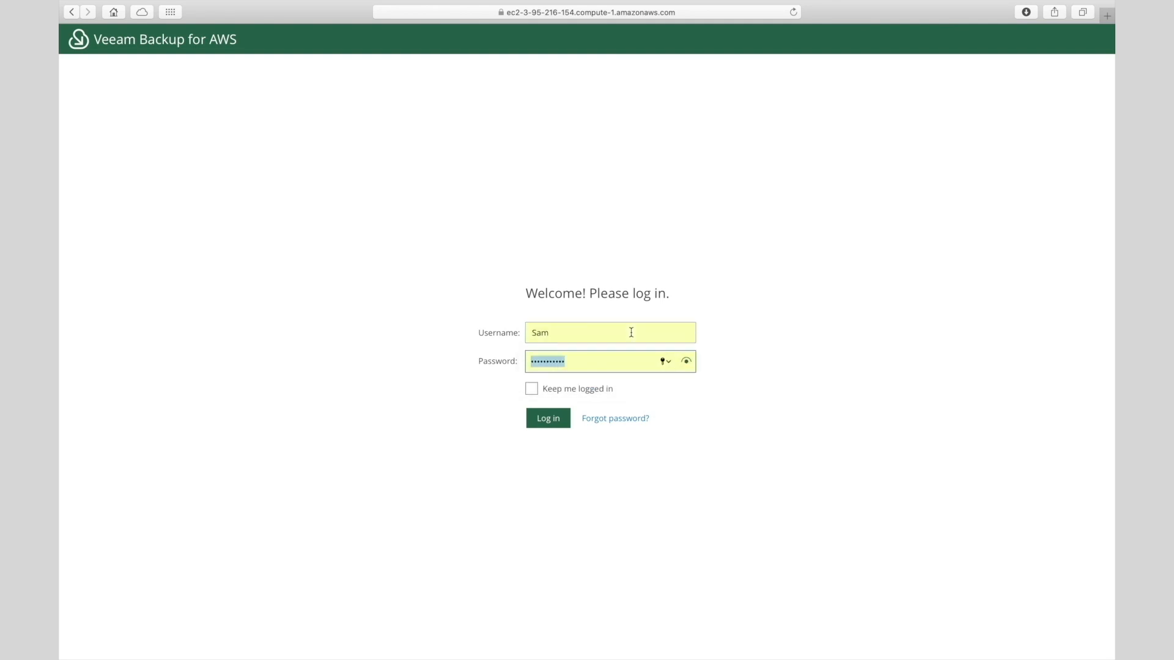
click(559, 416)
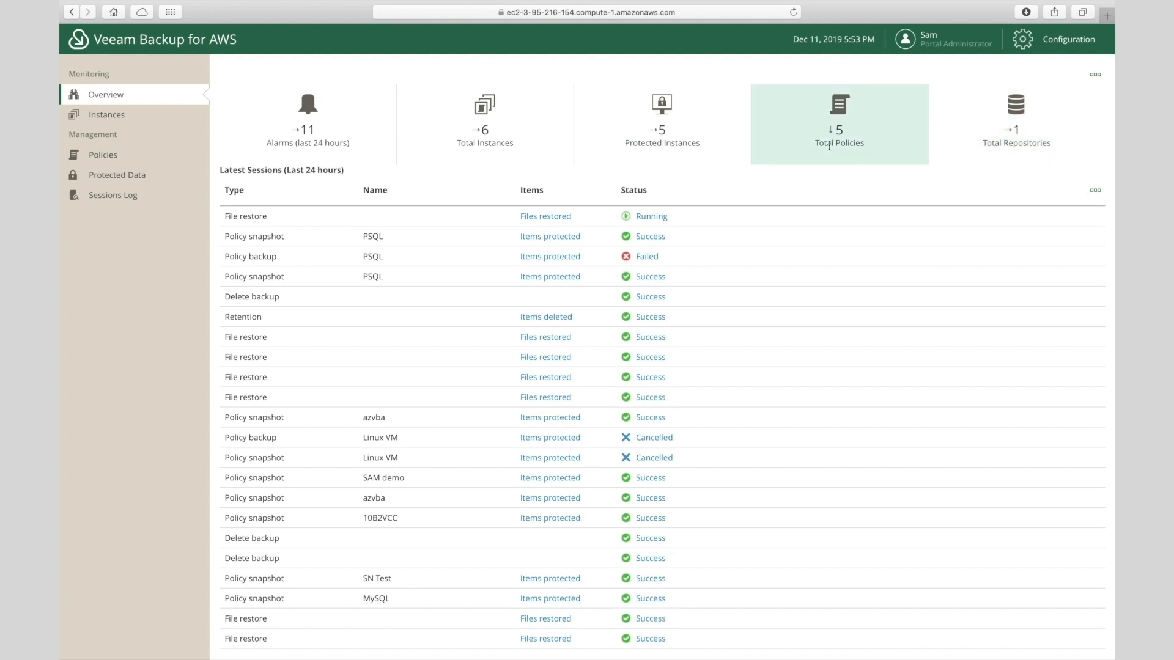
- Filter all instances to unprotected only, revealing Linux-server, then go to Policies
click(493, 134)
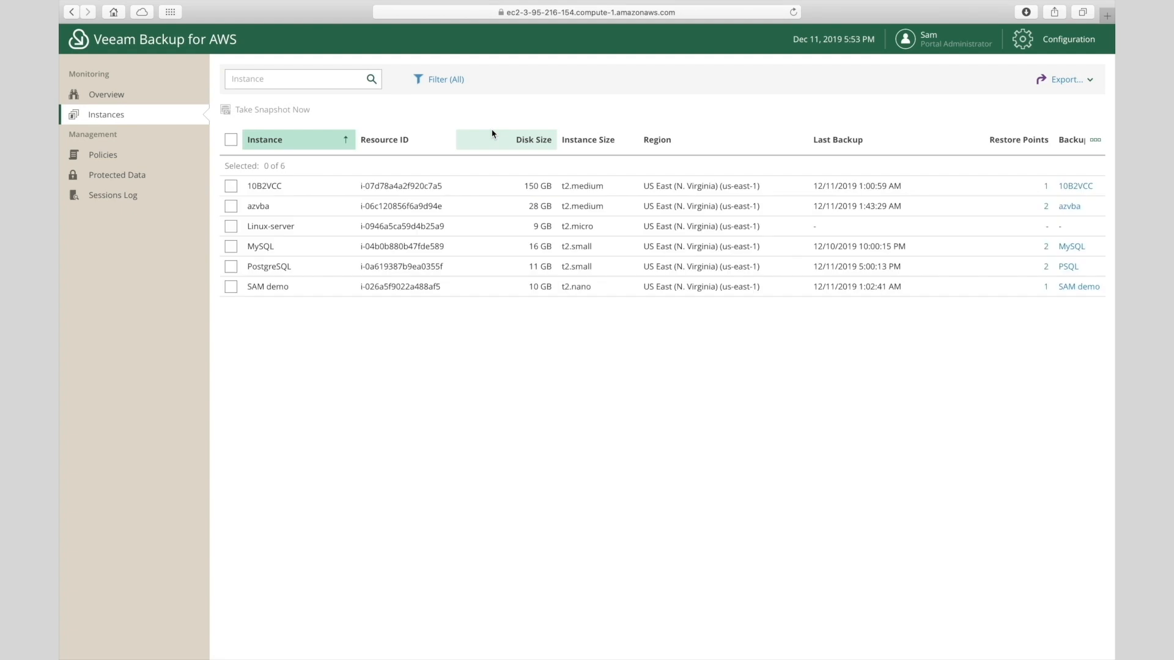
click(455, 81)
click(516, 103)
click(463, 229)
click(454, 266)
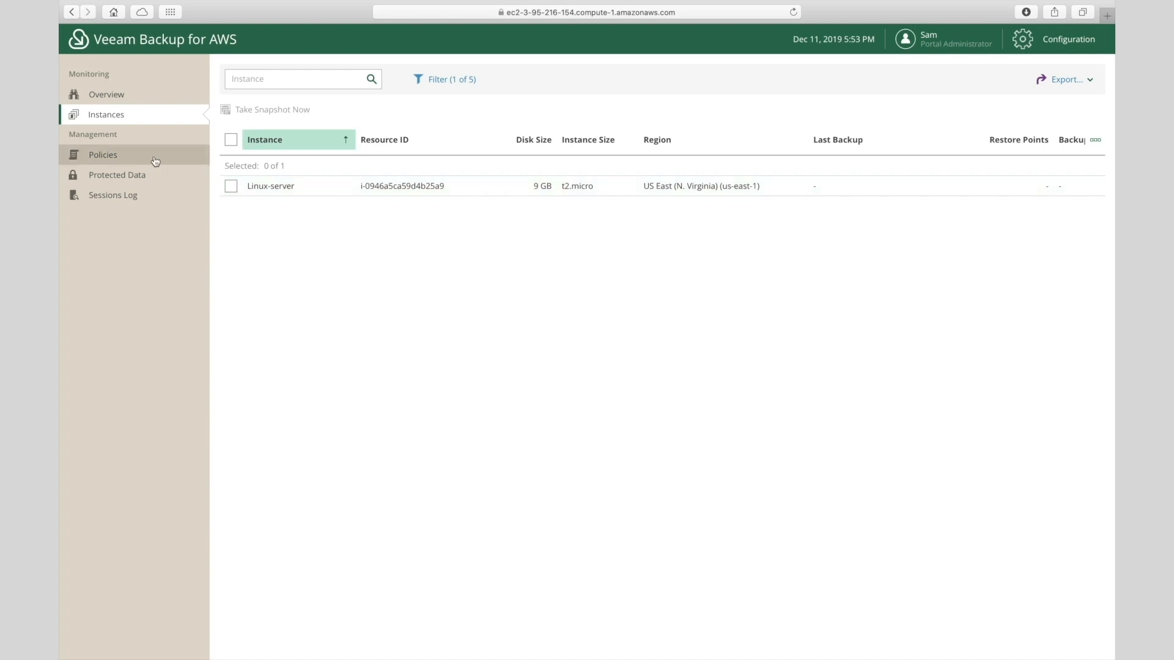
click(112, 158)
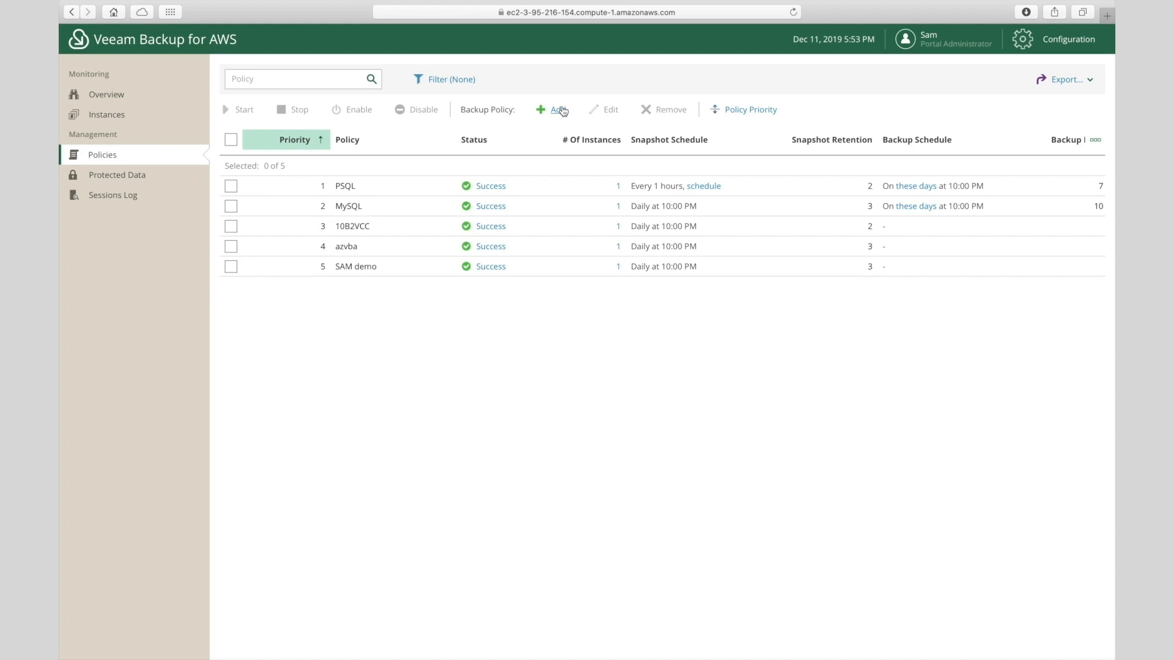
- Create a new policy named Demo with the description Demo
click(563, 111)
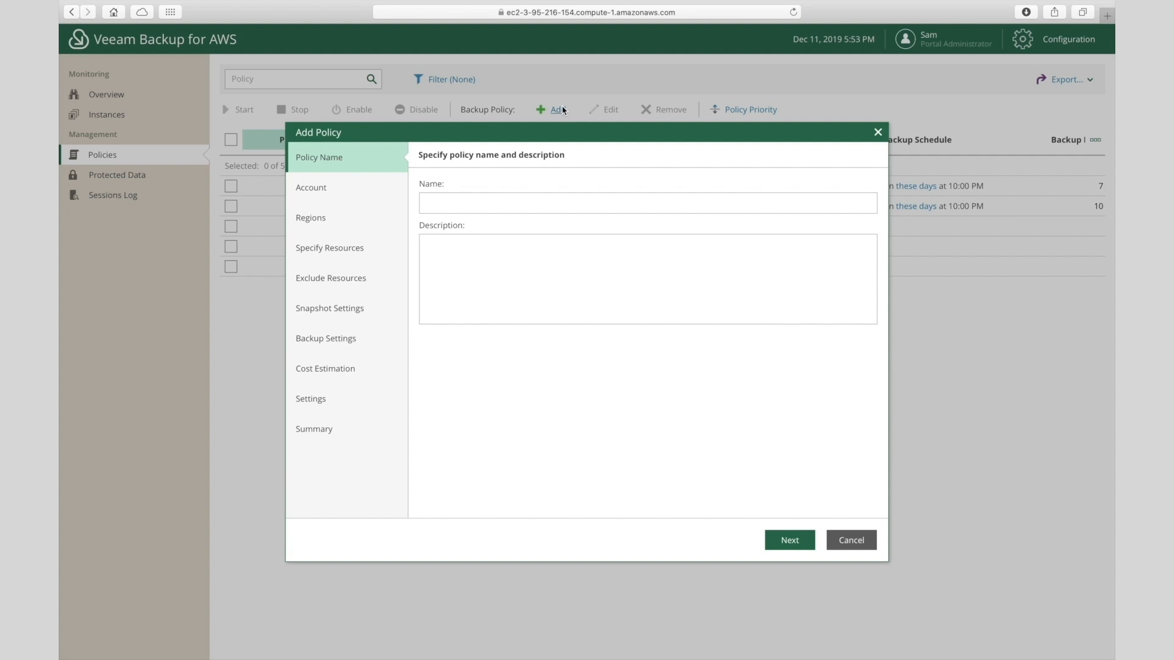
click(500, 202)
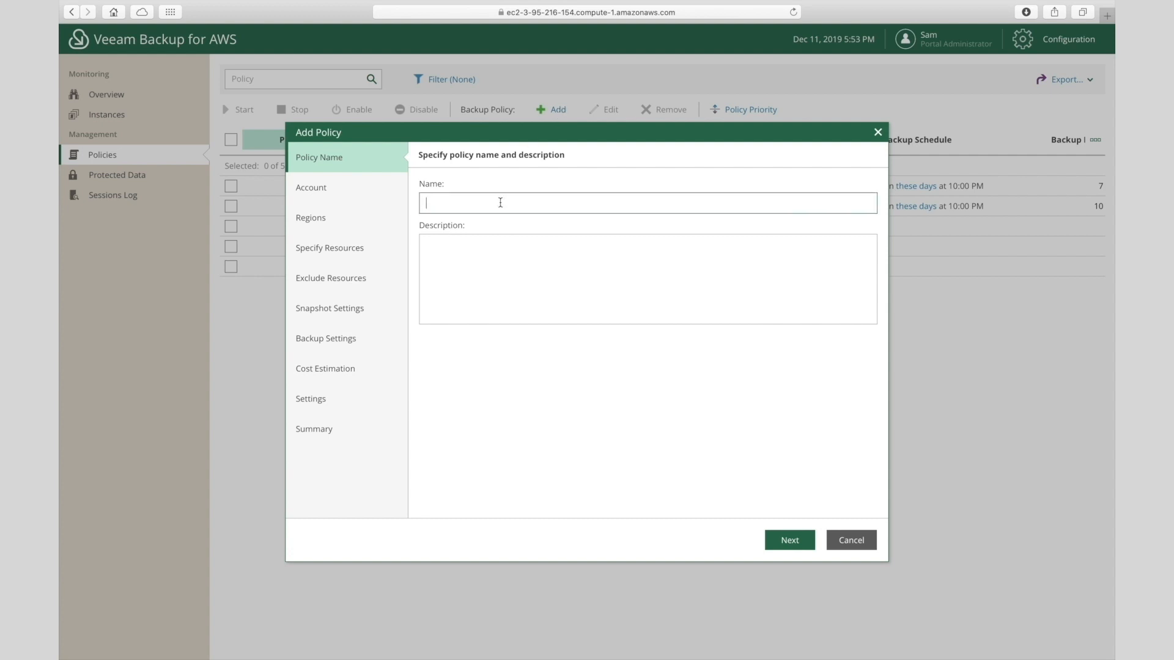
text(Demo)
key(Tab)
text(Demo)
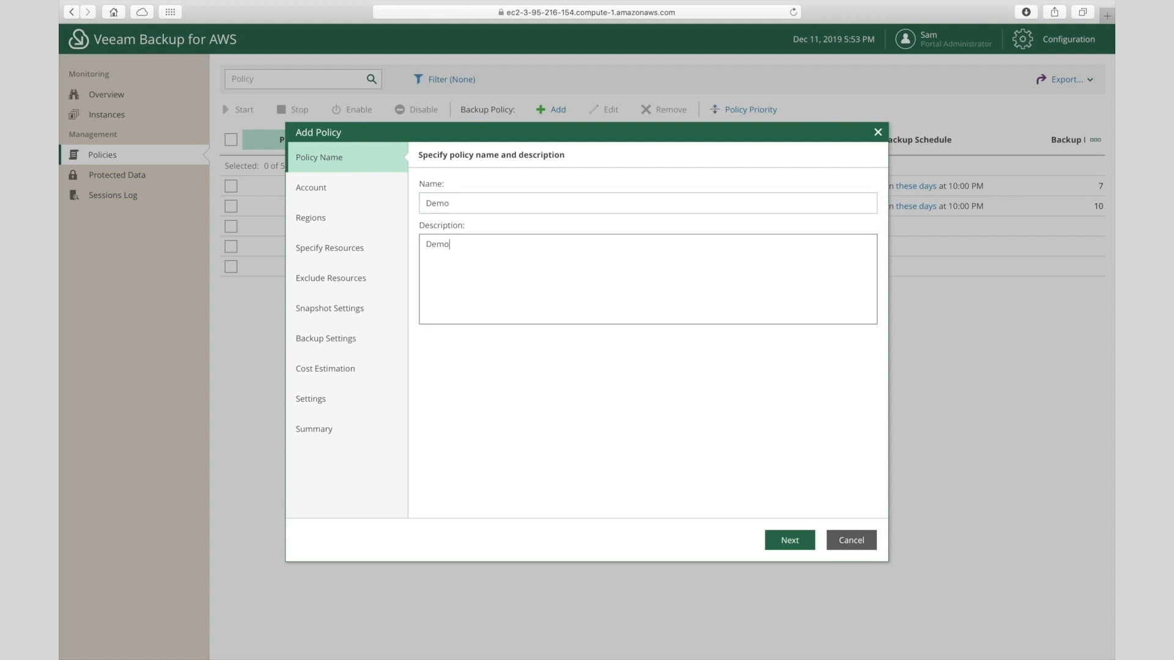
click(799, 540)
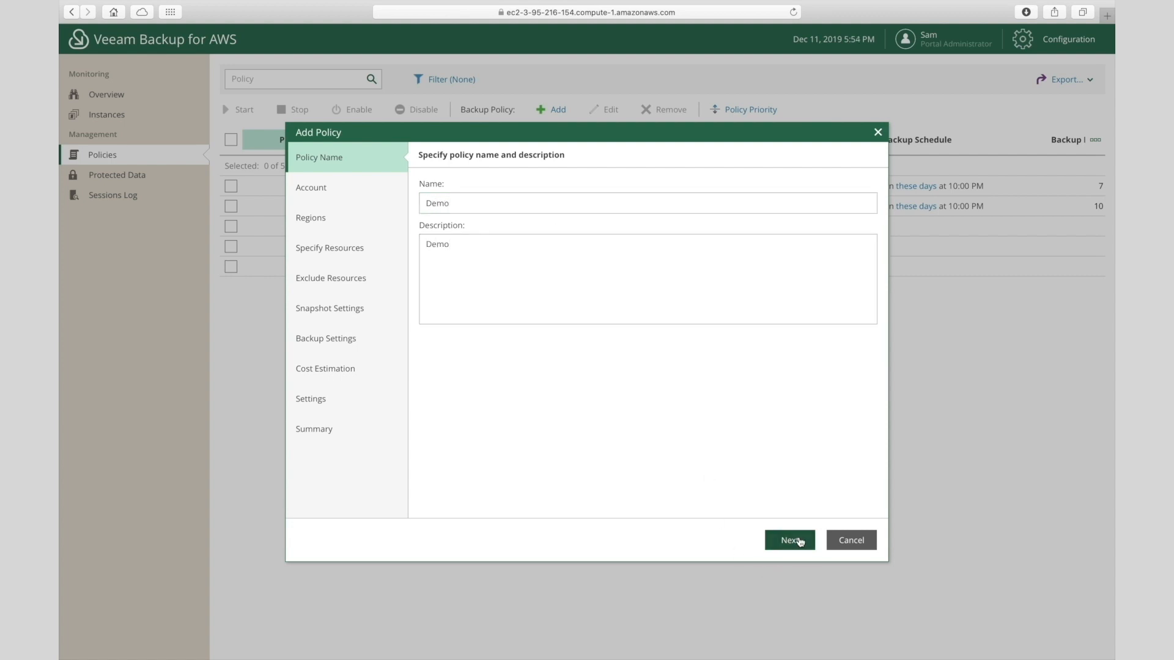
- Use the default backup IAM role for the Demo policy
click(640, 203)
click(627, 225)
click(788, 544)
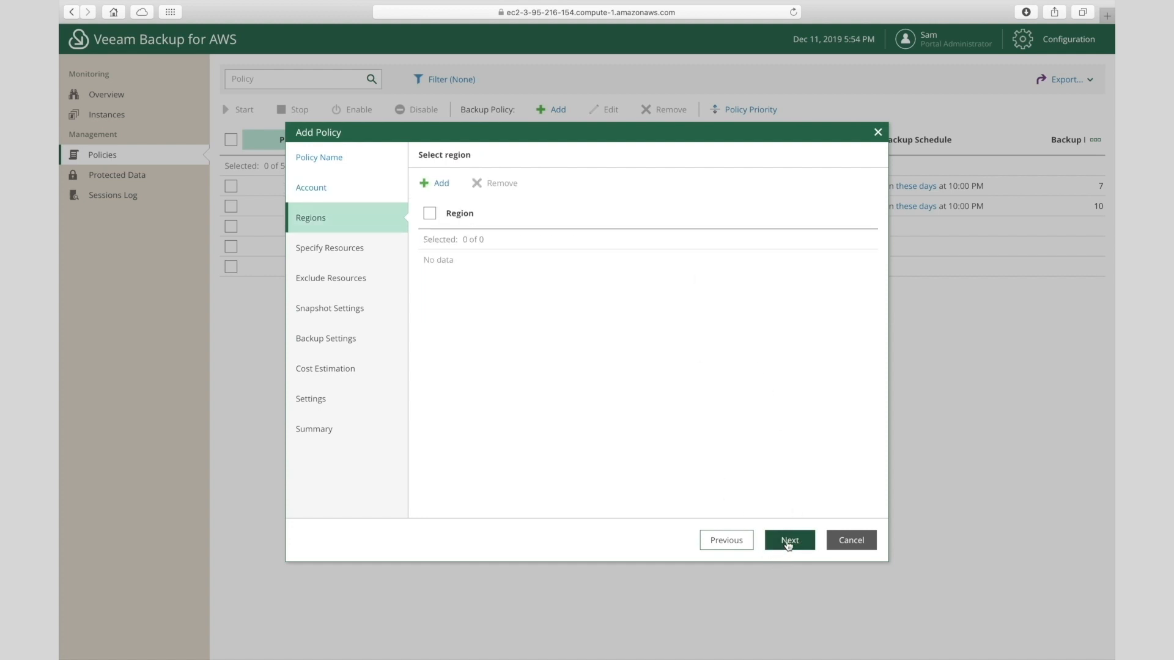
- Add the US East (N. Virginia) region to the policy
click(436, 190)
scroll(438, 335, down, 5)
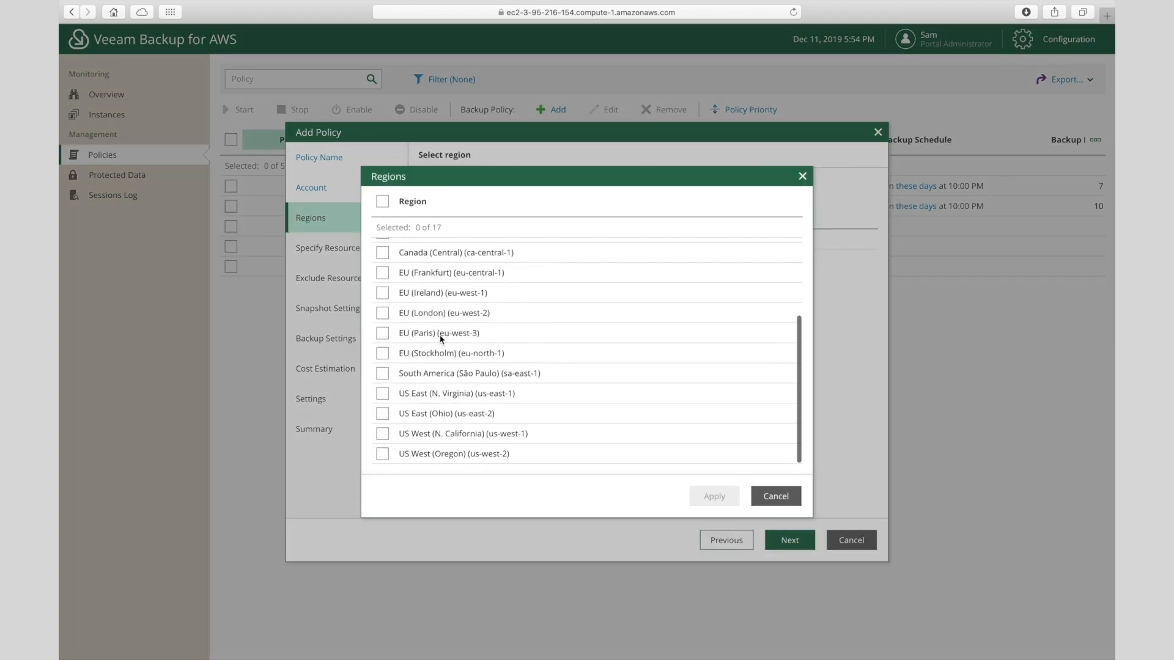
click(383, 394)
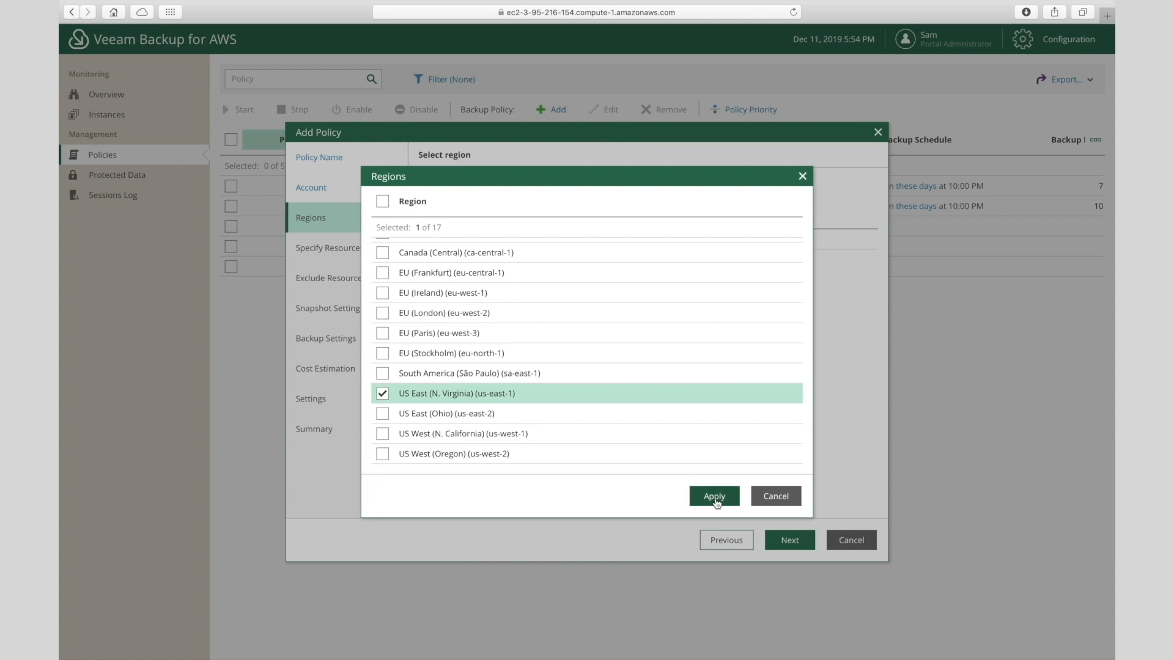
click(715, 497)
click(429, 213)
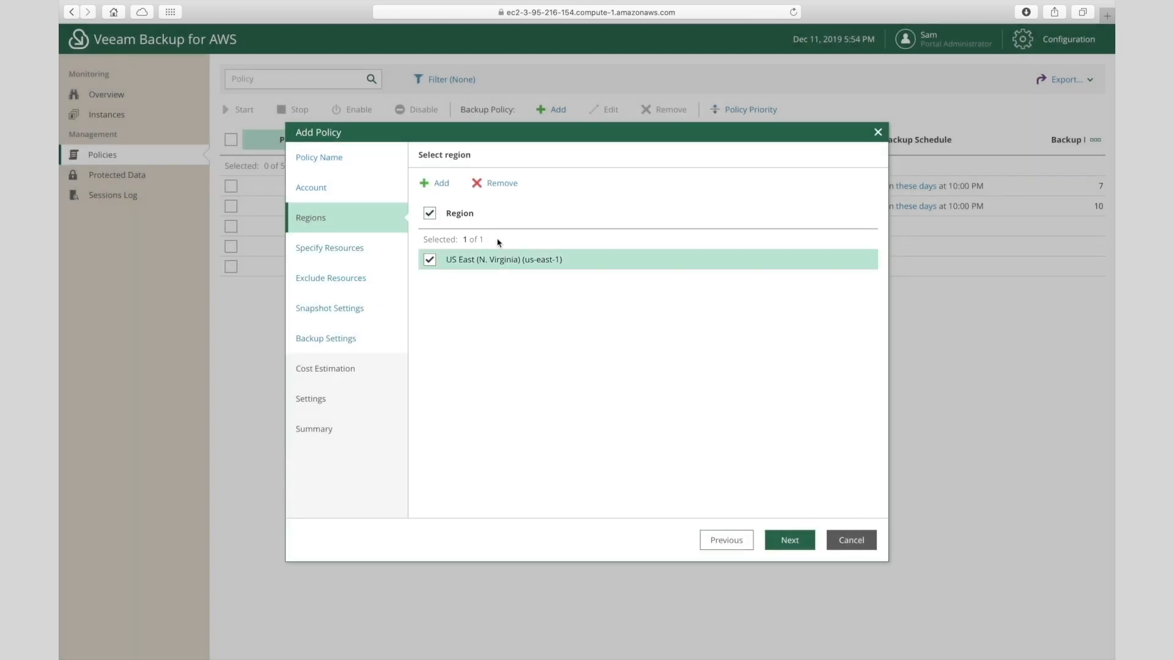
click(789, 541)
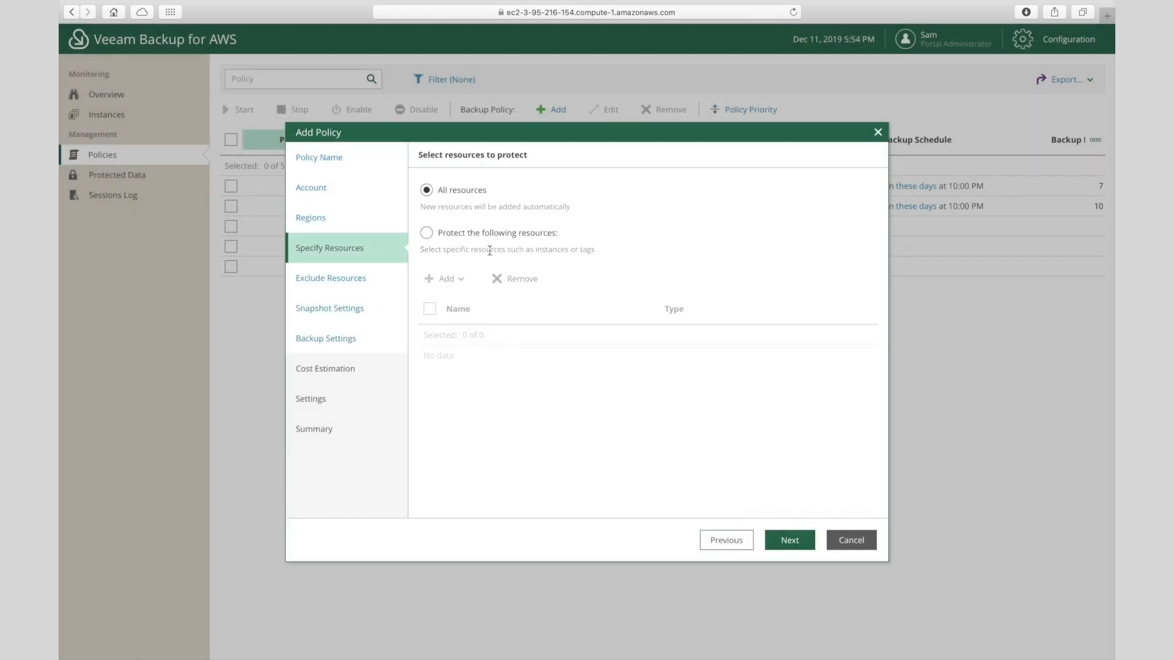
- Protect only the Linux-server instance, leaving the exclusions list empty
click(427, 233)
click(454, 281)
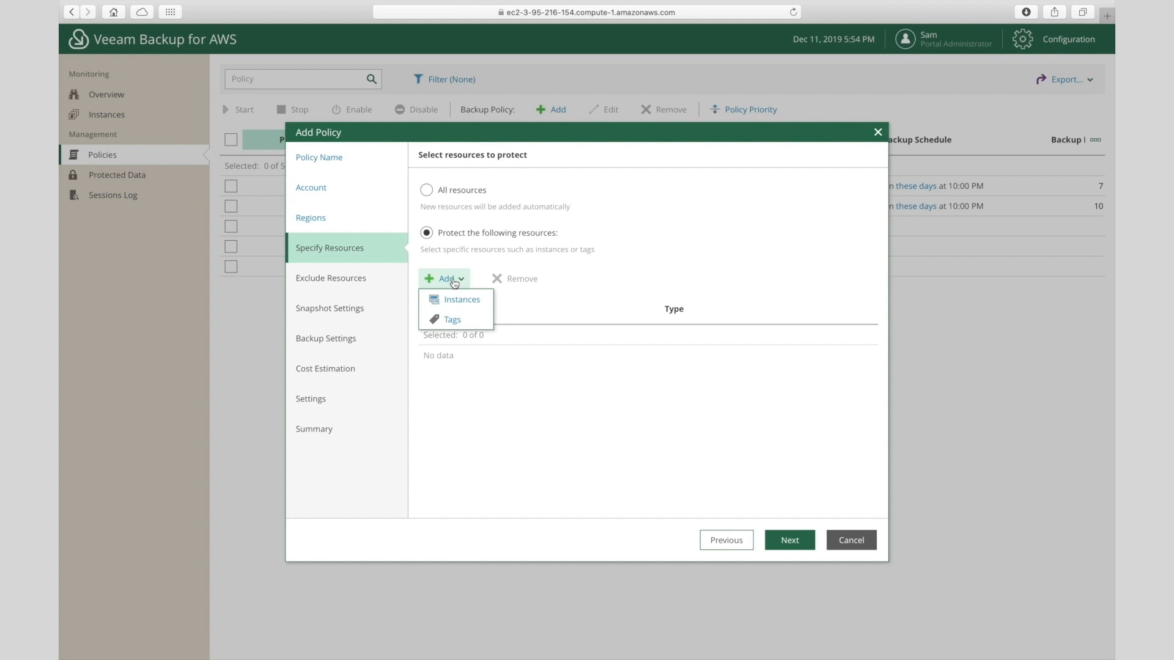
click(456, 299)
click(382, 265)
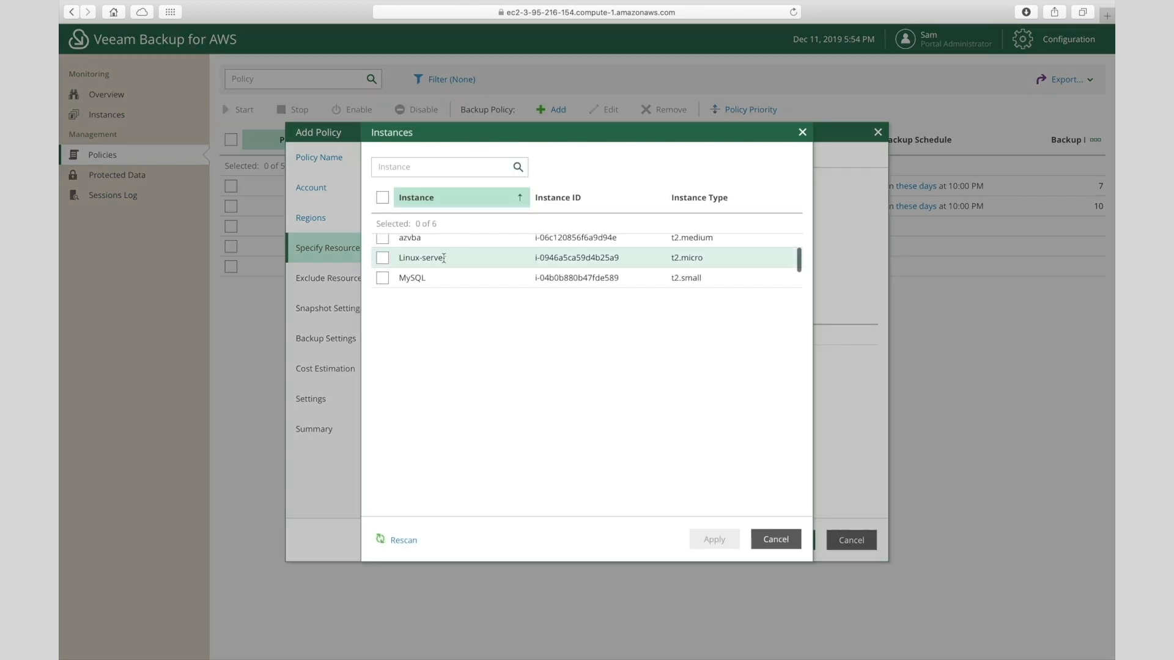
click(709, 541)
click(788, 550)
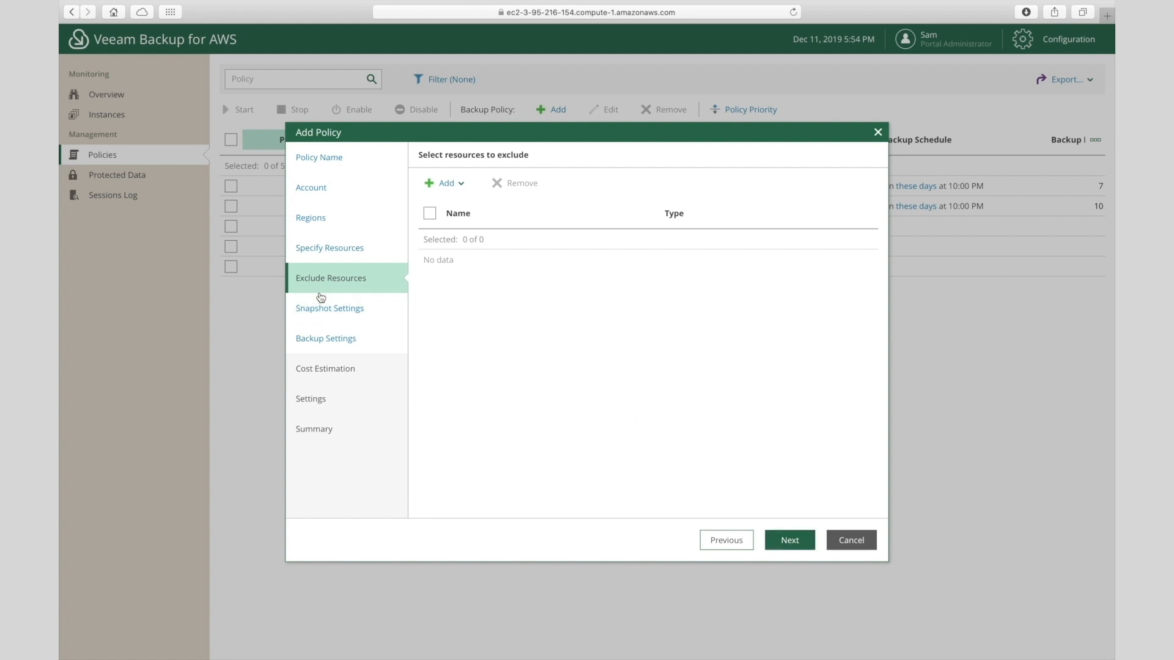
click(797, 550)
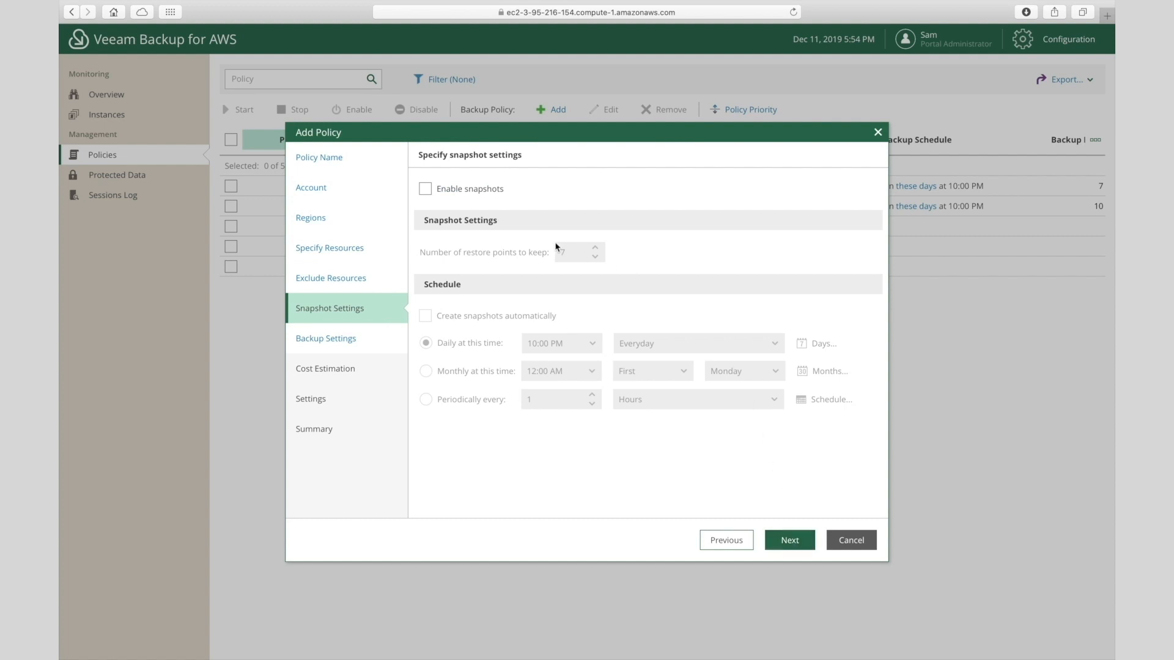
- Enable snapshots, keeping 7 restore points taken daily at 10:00 PM
click(426, 189)
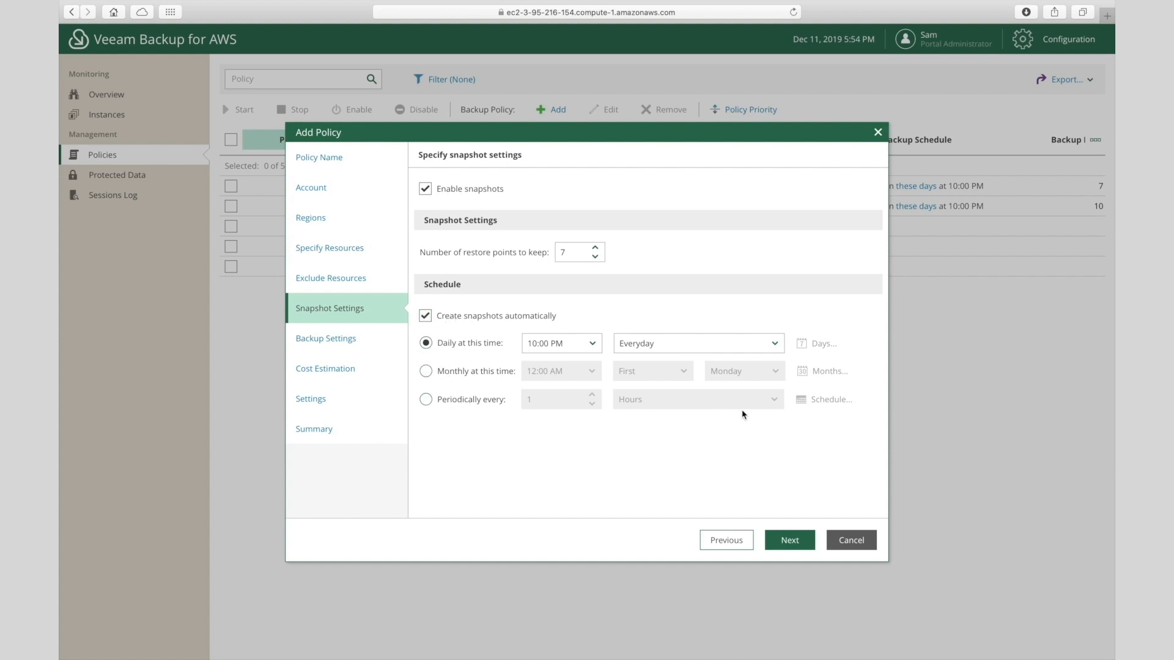
click(780, 540)
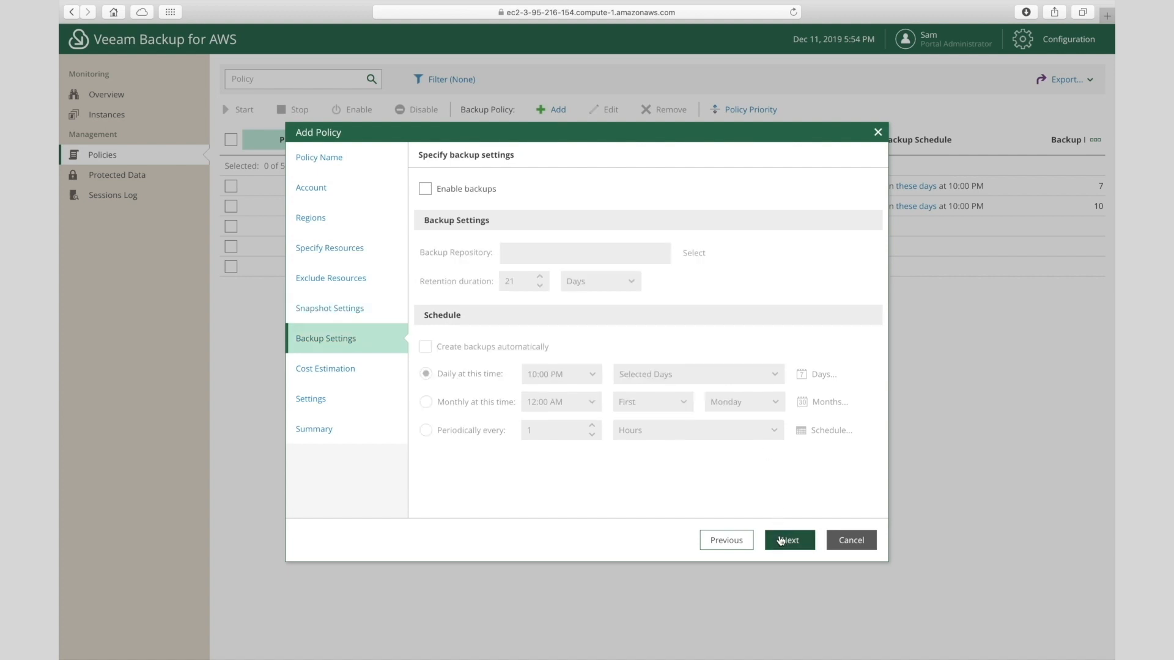
- Enable backups to the az-nv repository and review the Linux-server cost estimate
click(425, 191)
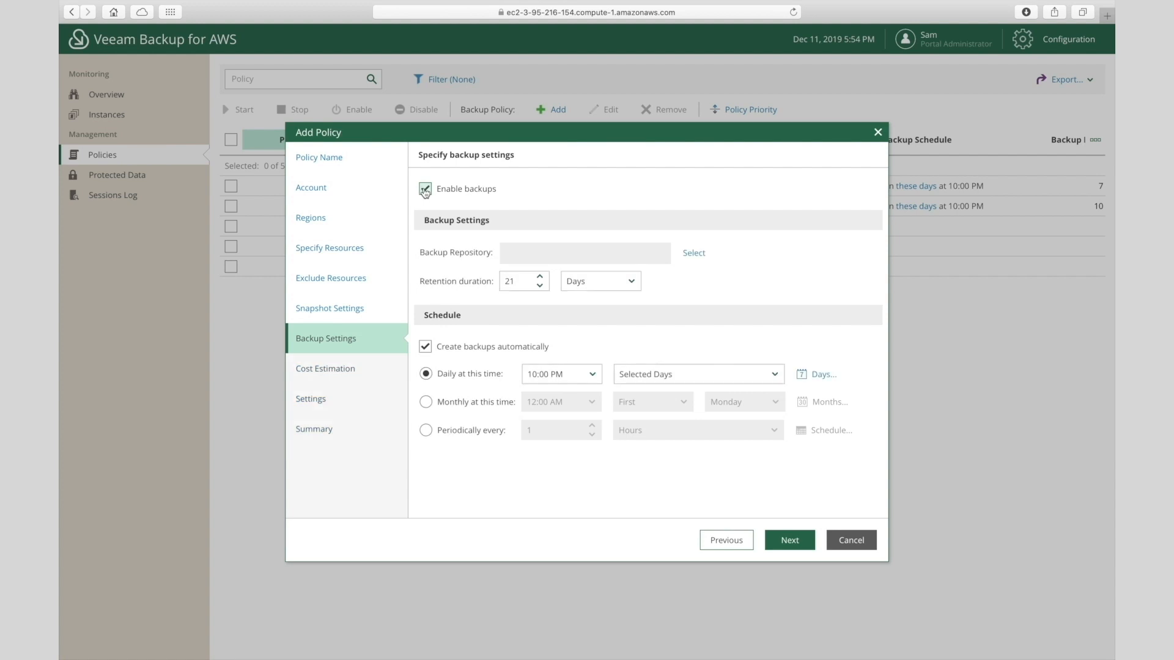
click(694, 257)
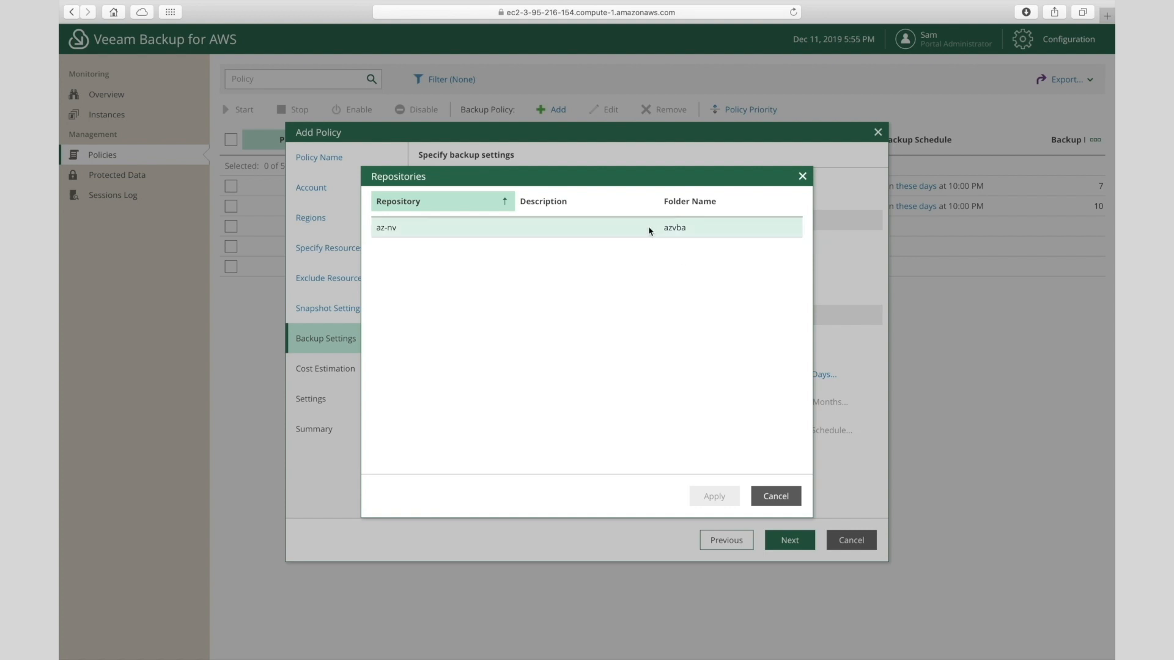
click(650, 230)
click(714, 490)
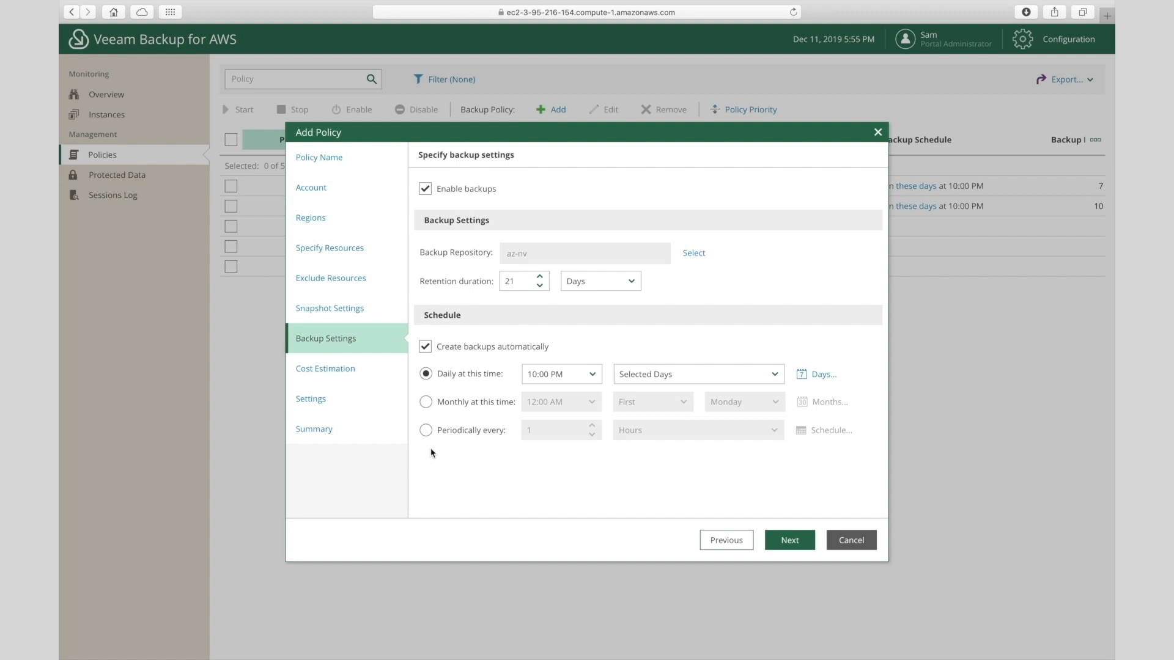
click(796, 544)
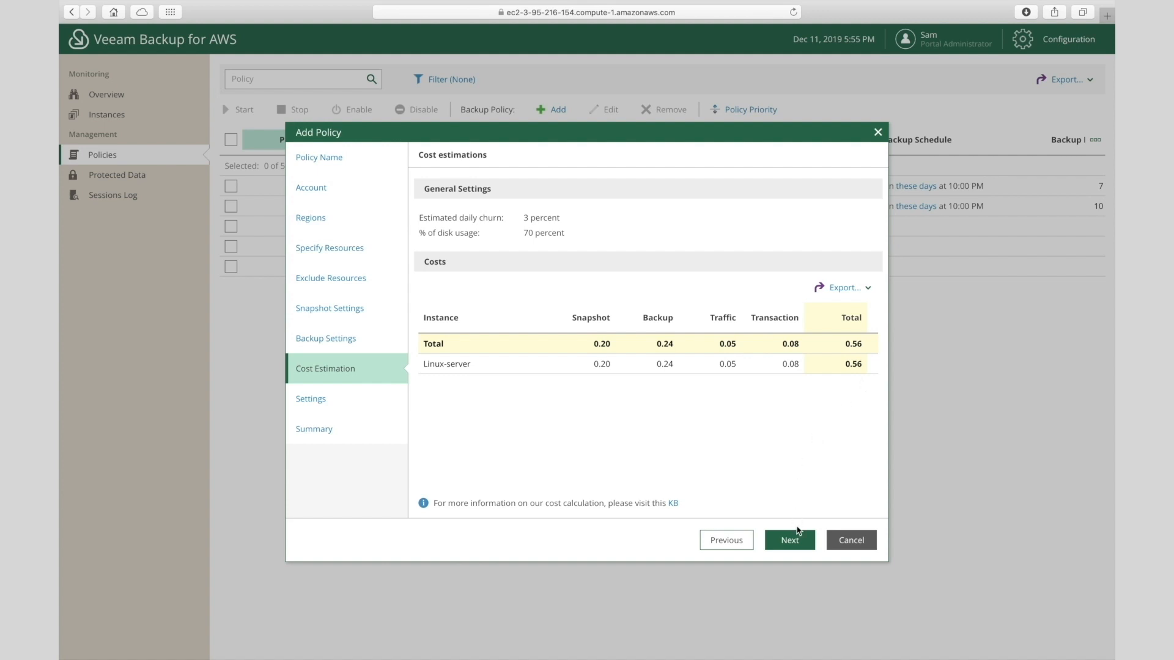
- Turn on automatic retry of failed policy runs, three times
click(799, 540)
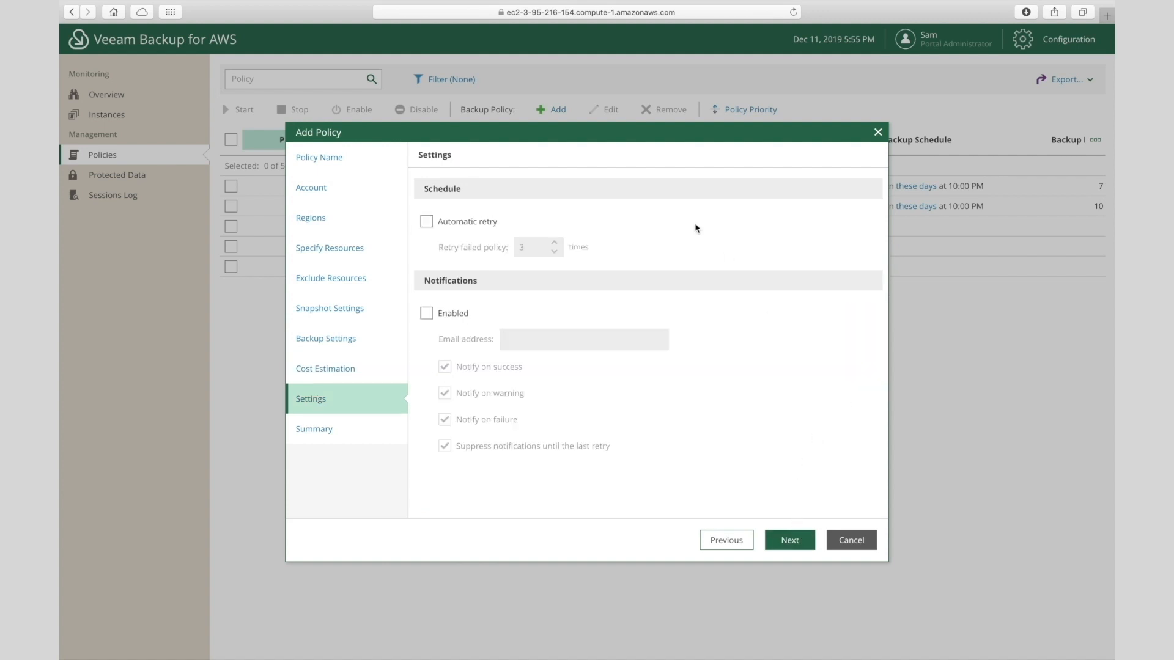
click(426, 222)
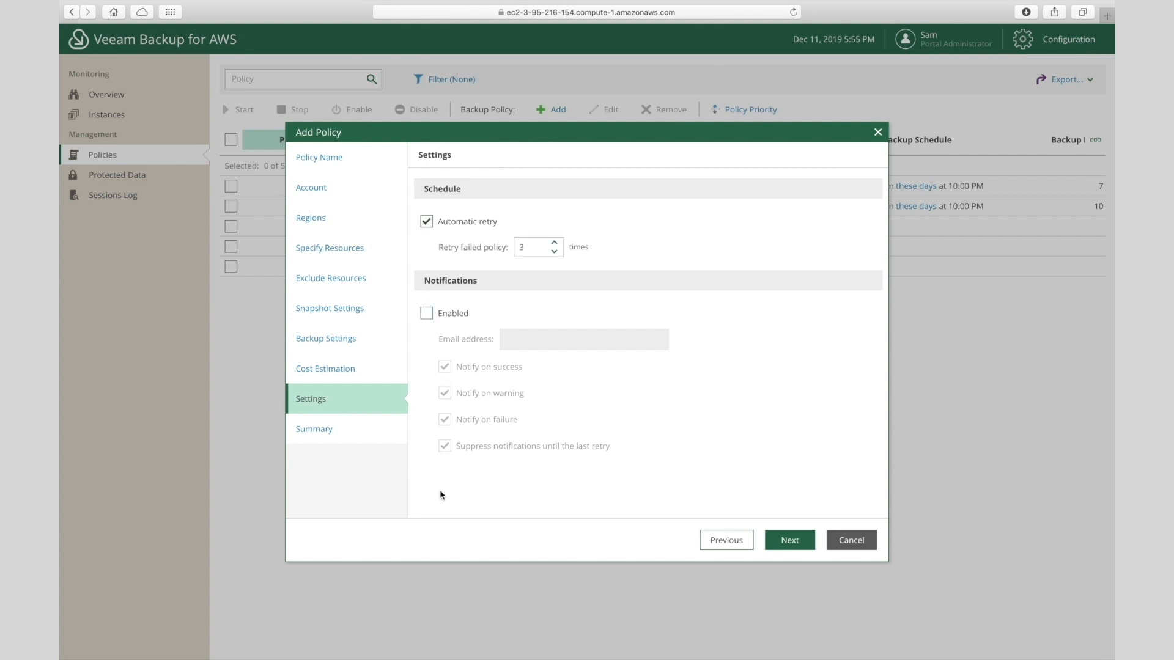
click(788, 539)
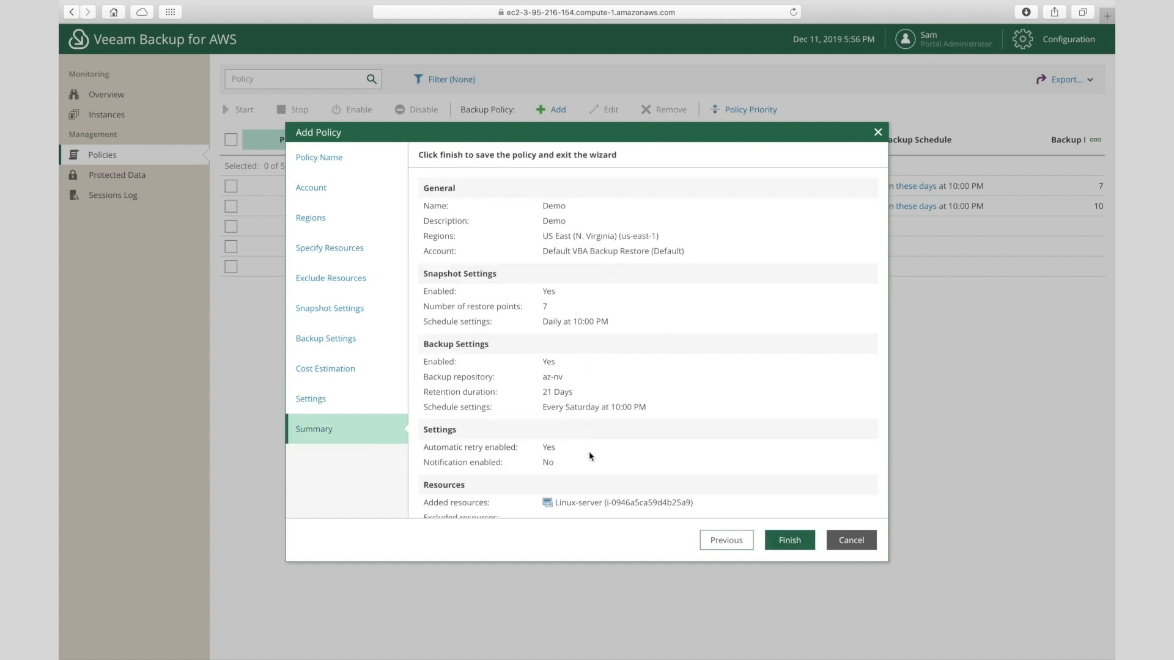
- Save the Demo policy and select it in the Policies list
scroll(587, 455, down, 1)
click(788, 541)
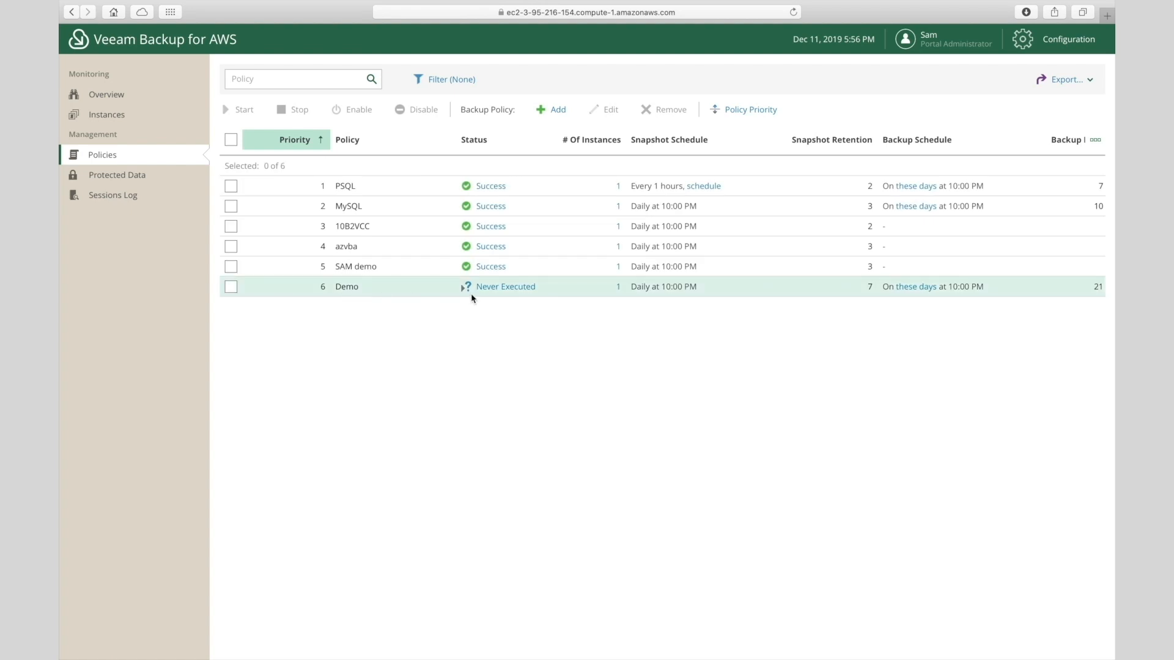
click(231, 286)
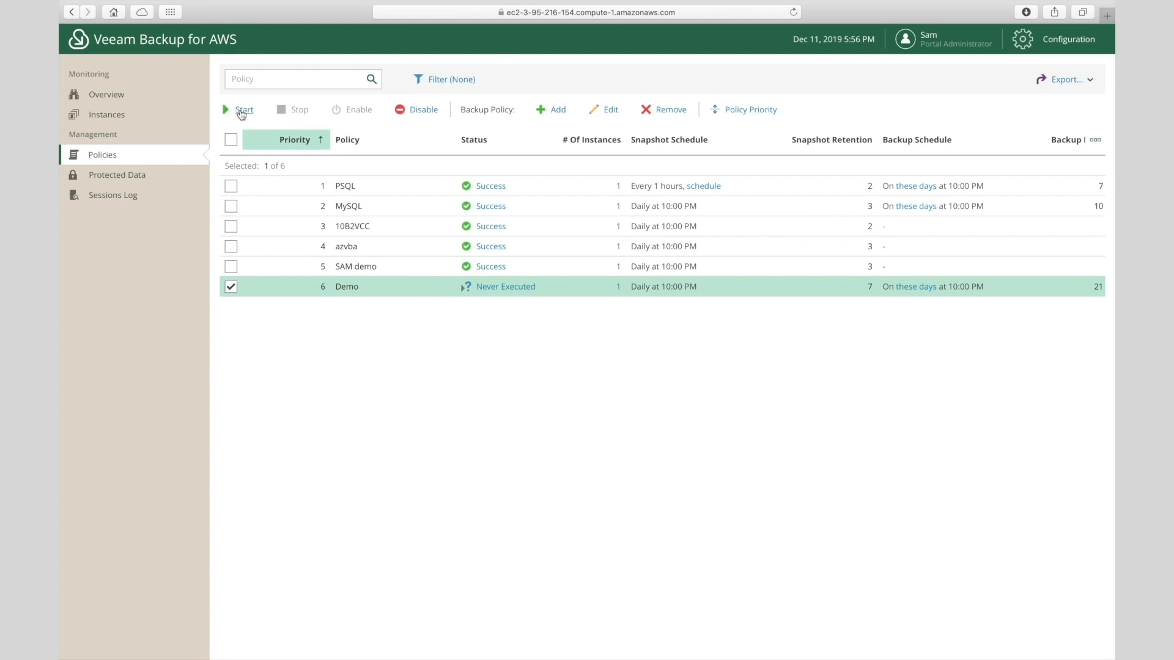
- Open Protected Data to list the five protected instances and their restore points
click(146, 181)
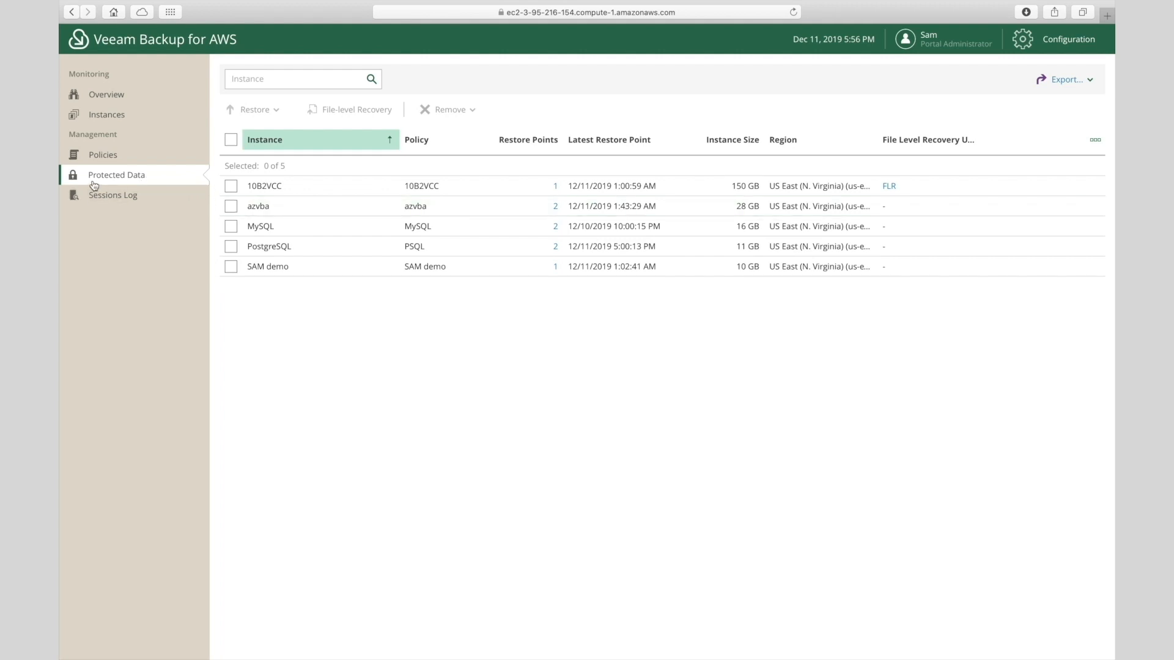
- Start an instance restore of azvba using its latest restore point
click(232, 208)
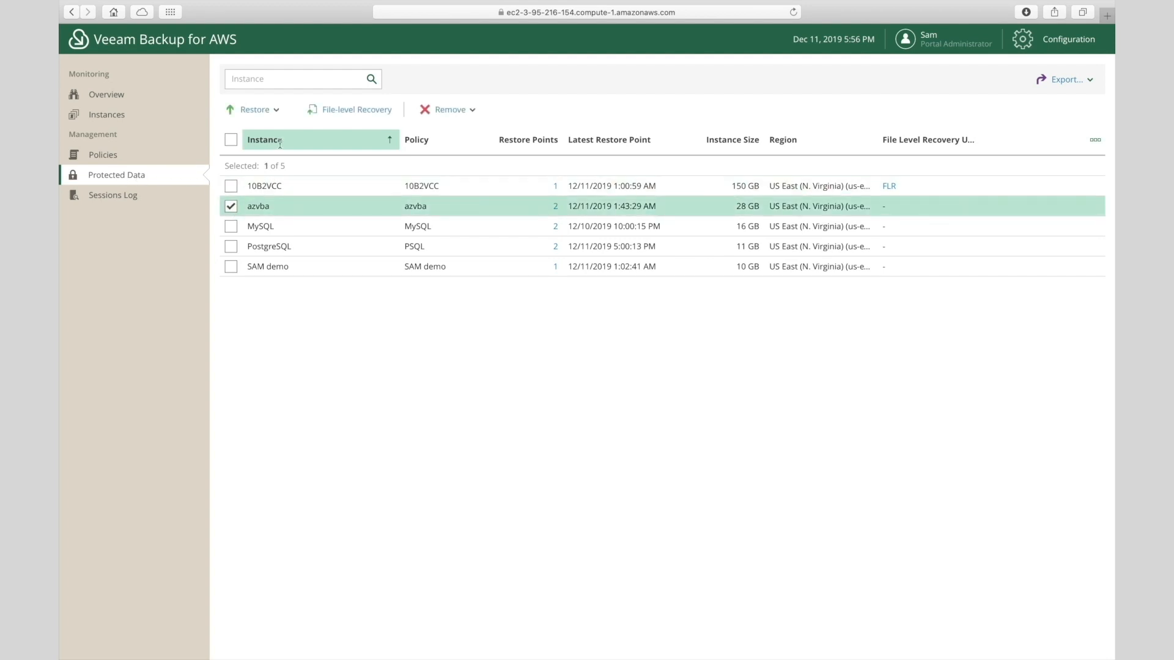
click(273, 111)
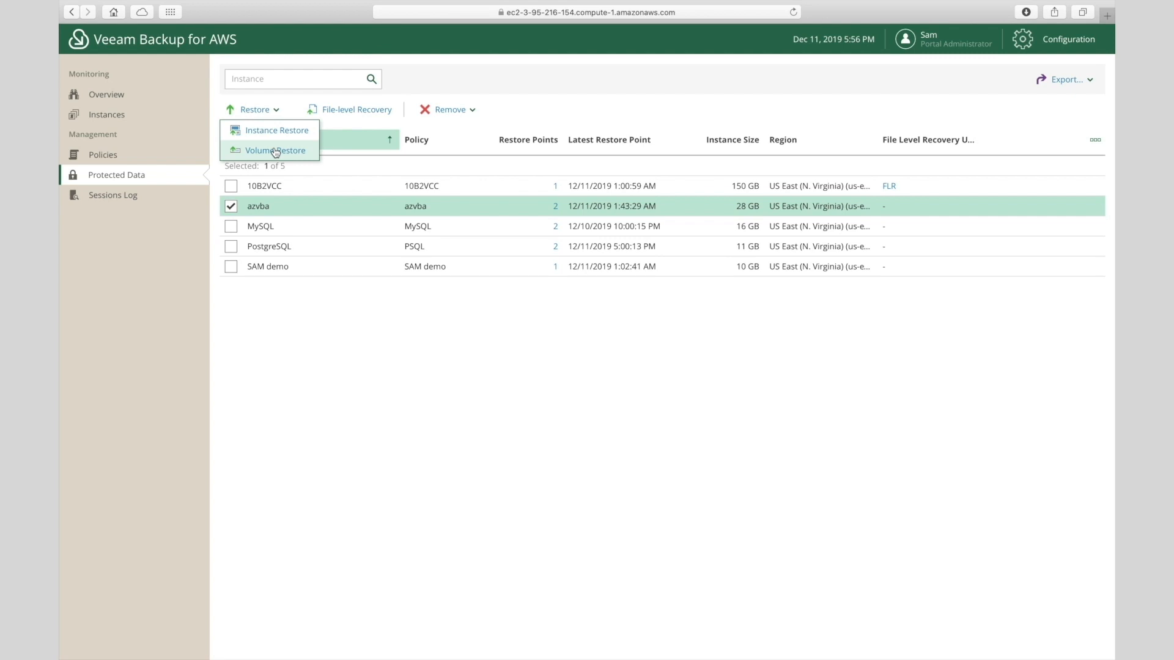
click(279, 131)
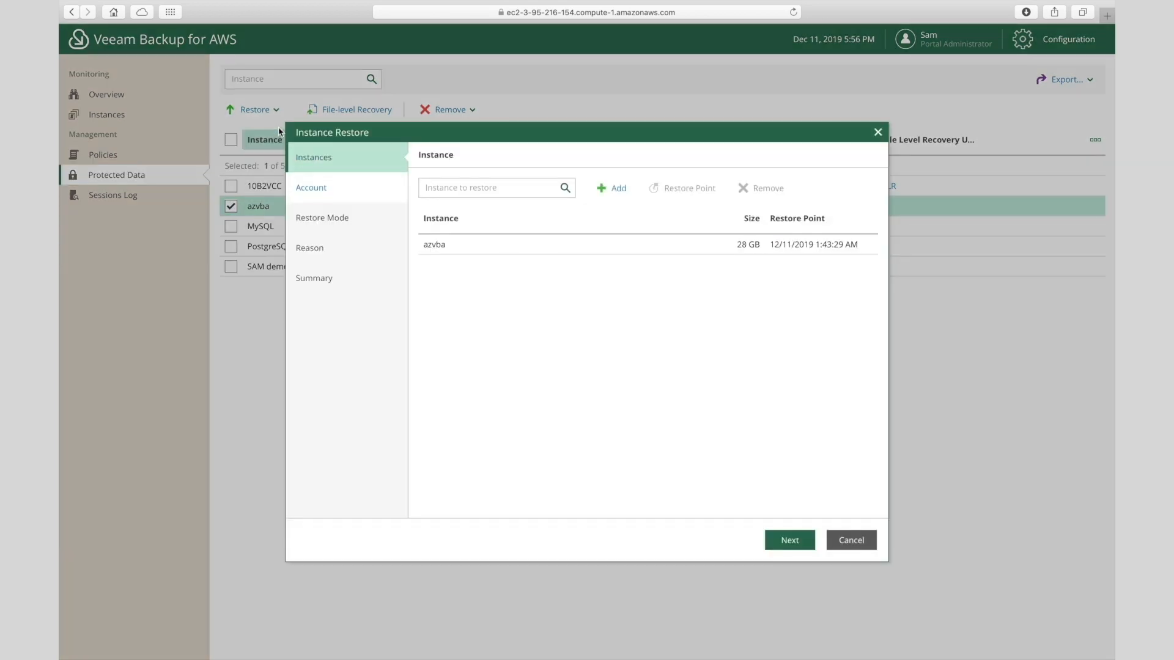
click(498, 247)
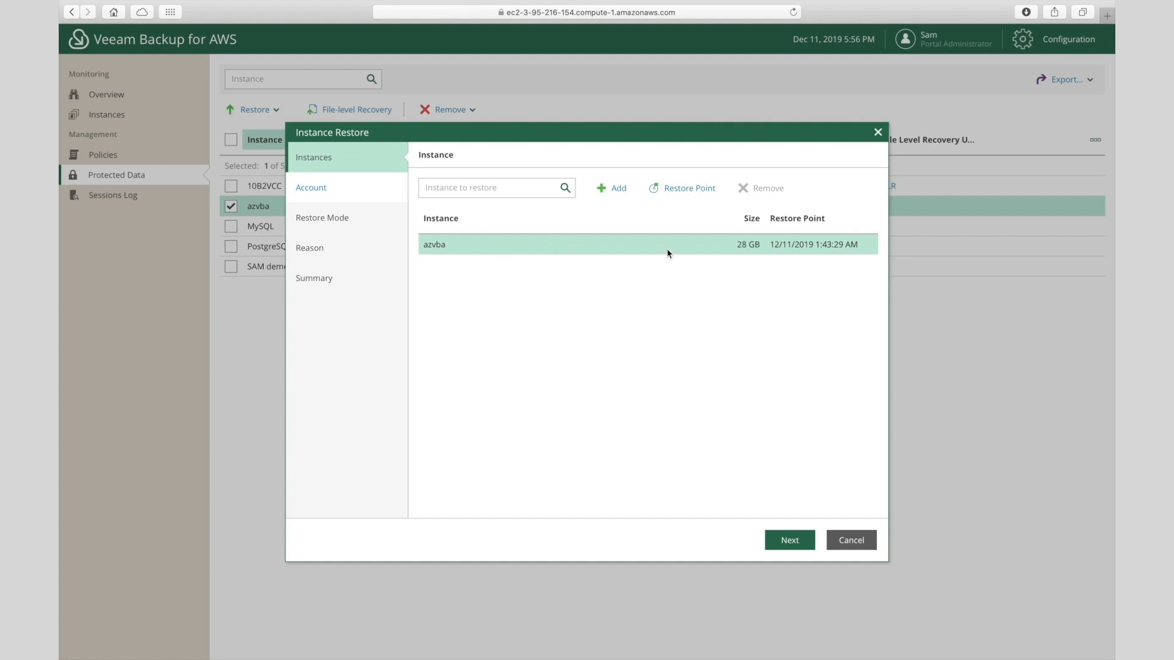
click(692, 192)
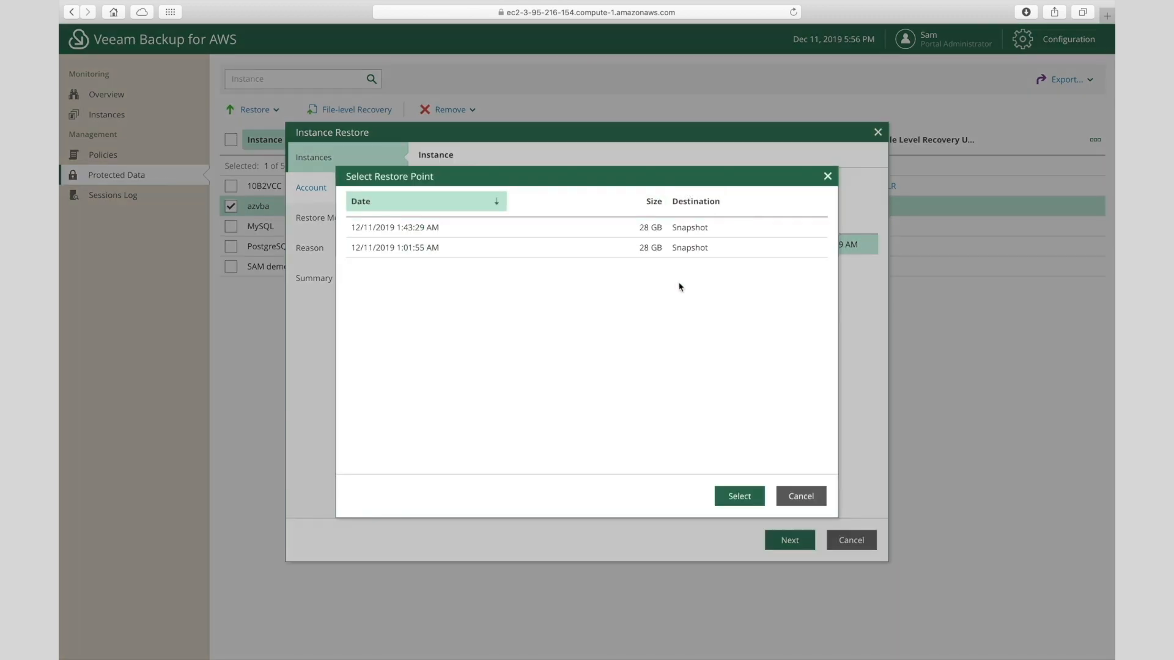
click(788, 498)
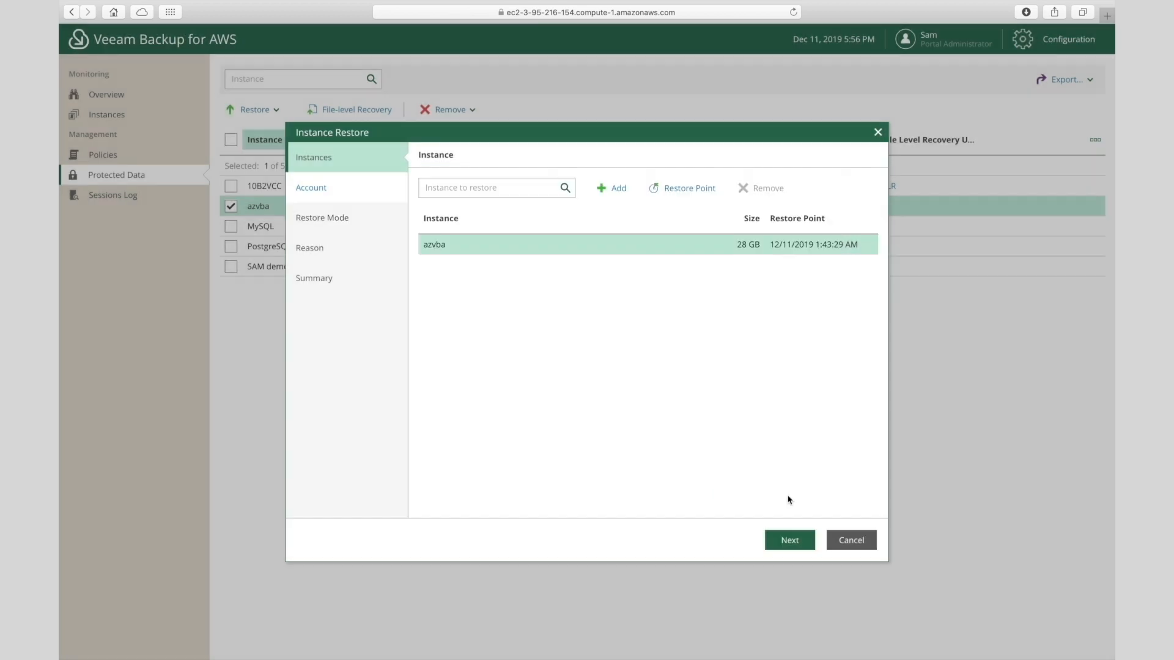
click(790, 542)
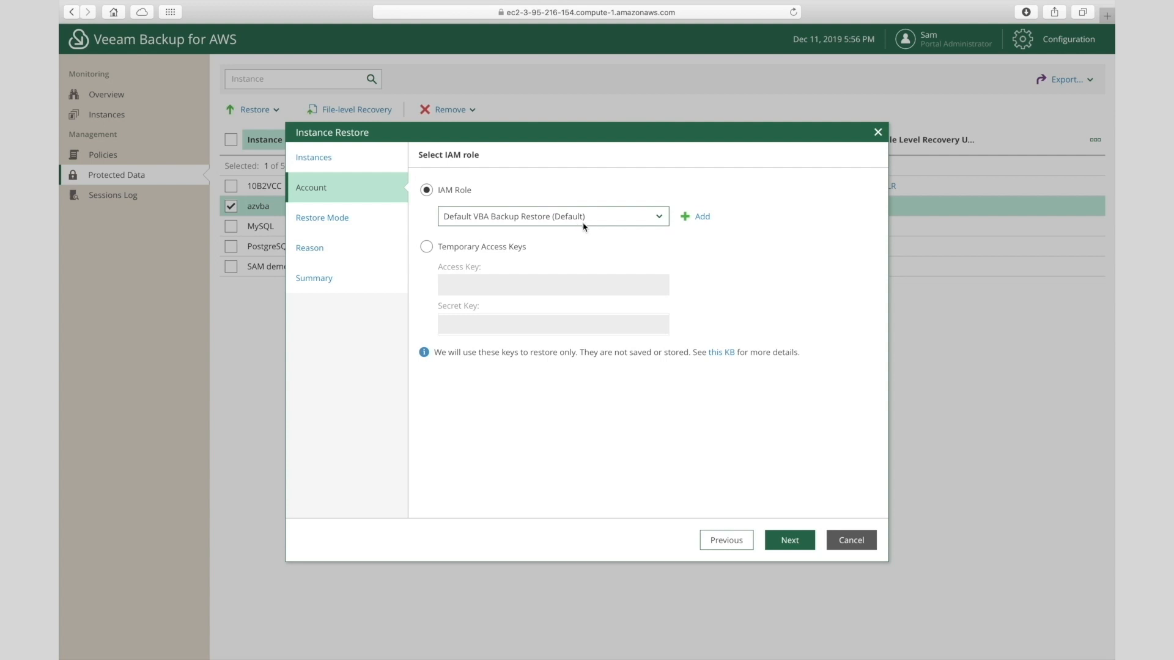
- Restore azvba to its original location with the default IAM role and reason Test
click(787, 541)
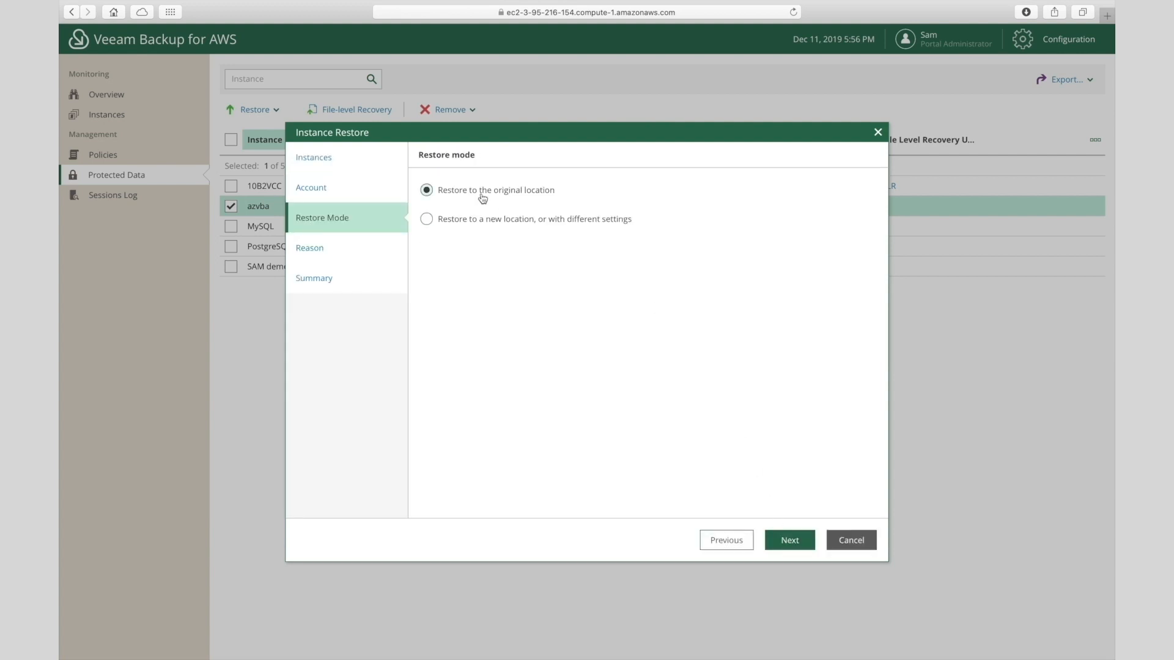
click(789, 542)
click(648, 438)
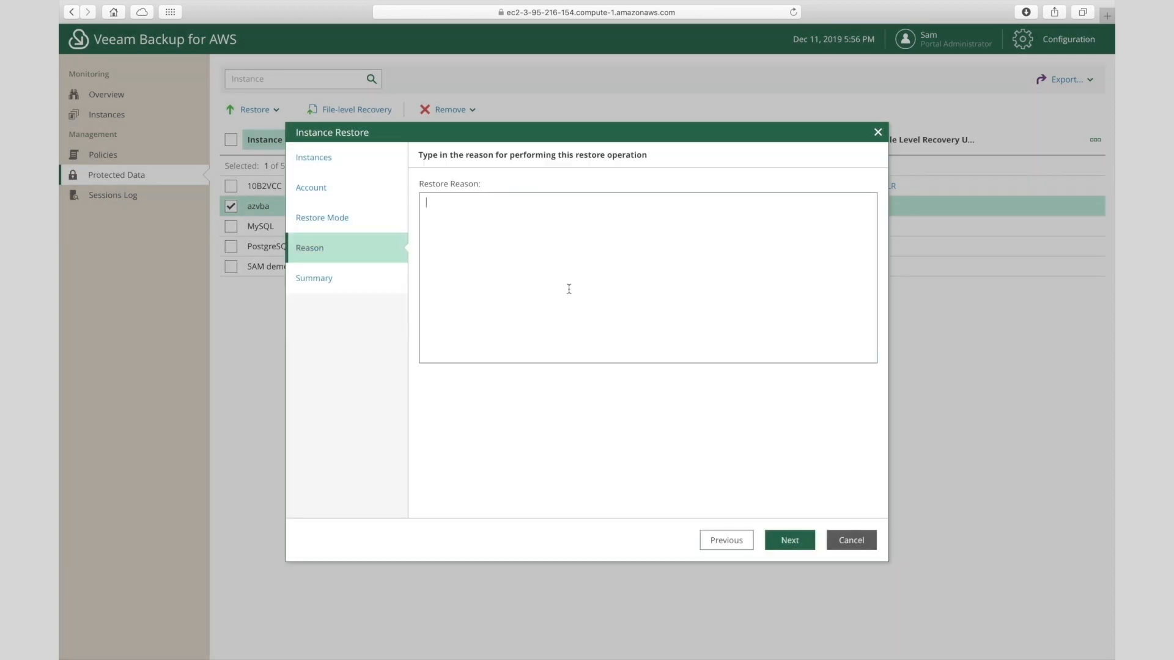
text(Test)
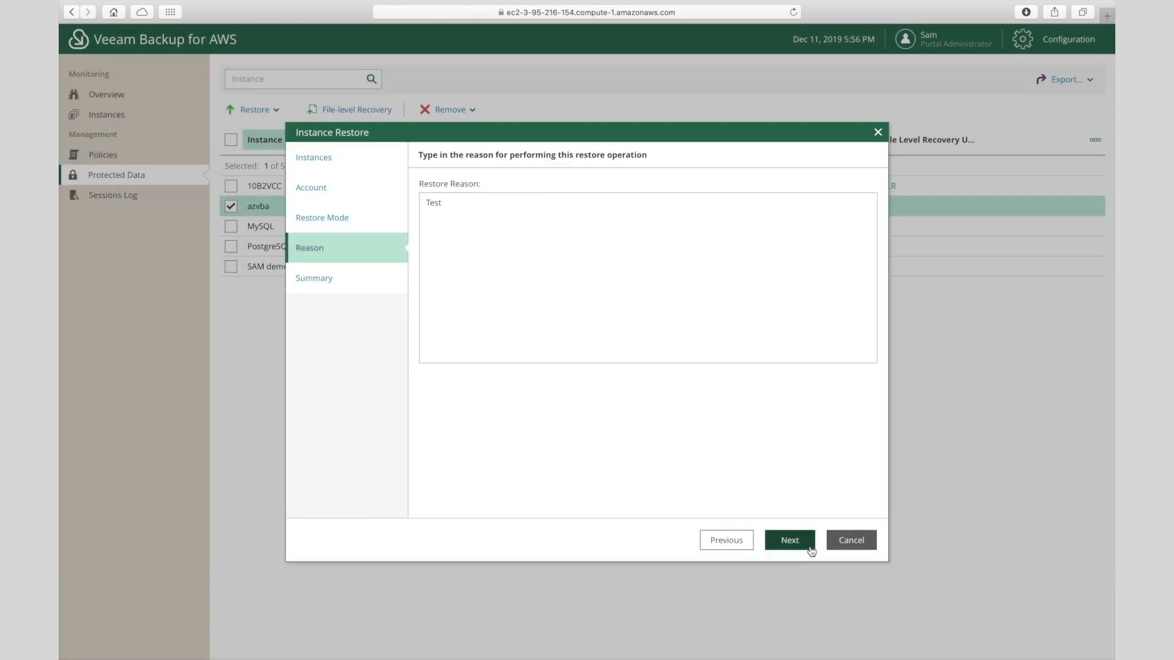
click(795, 542)
click(790, 540)
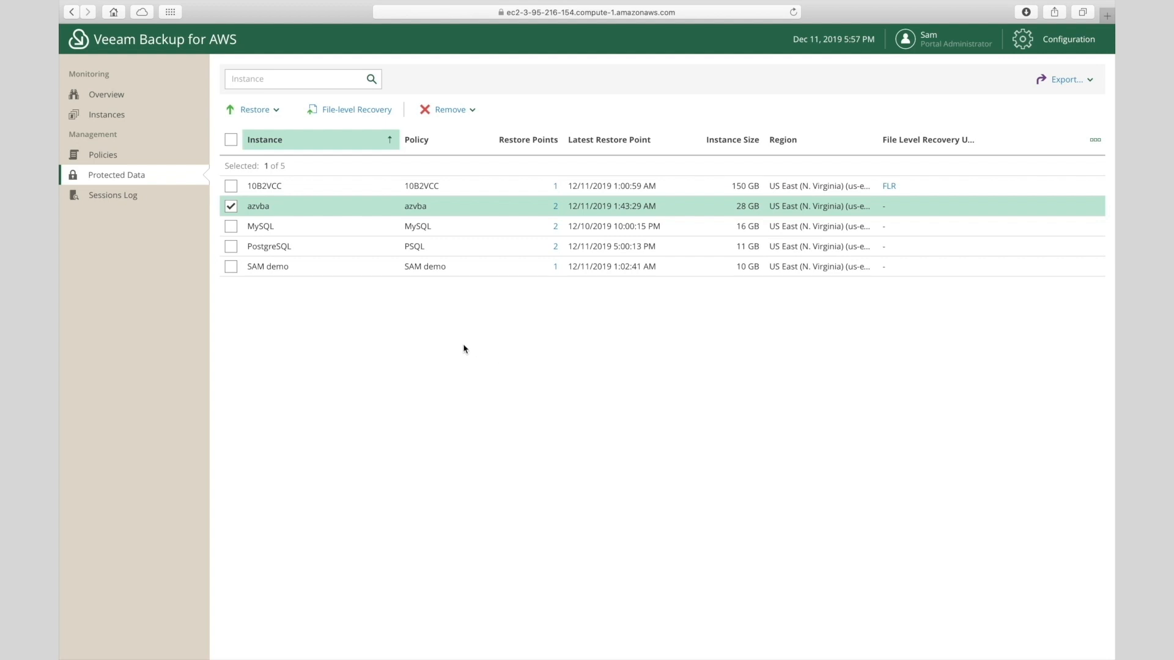
- Switch the selection from azvba to 10B2VCC and submit its file-level recovery, reason Test
click(232, 208)
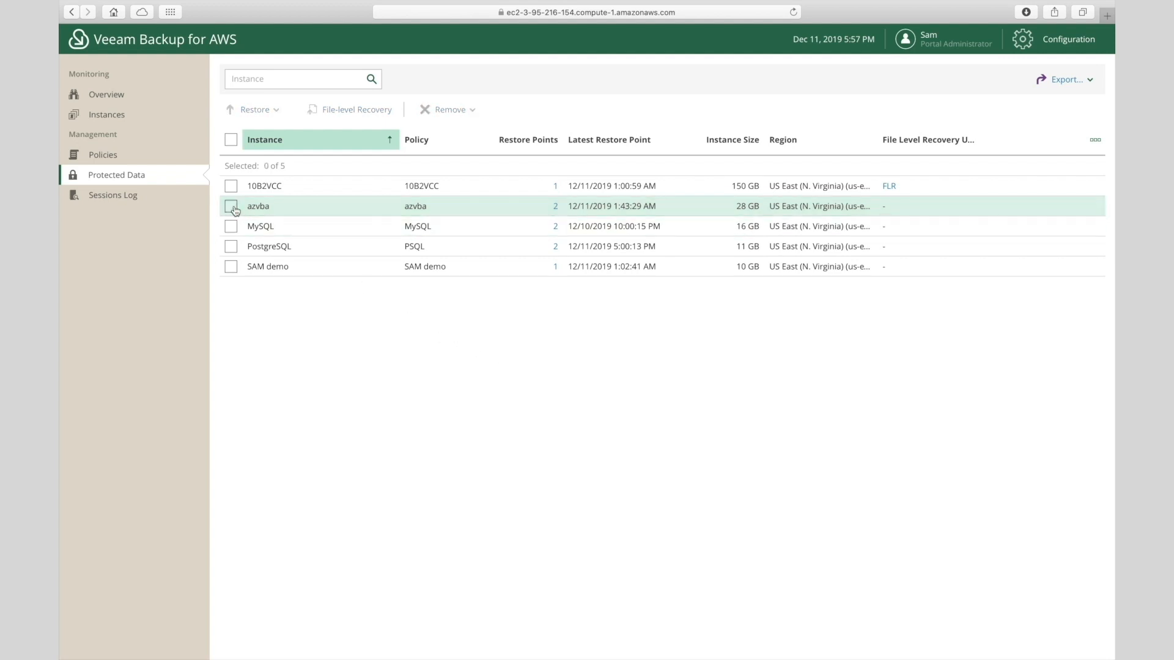
click(232, 186)
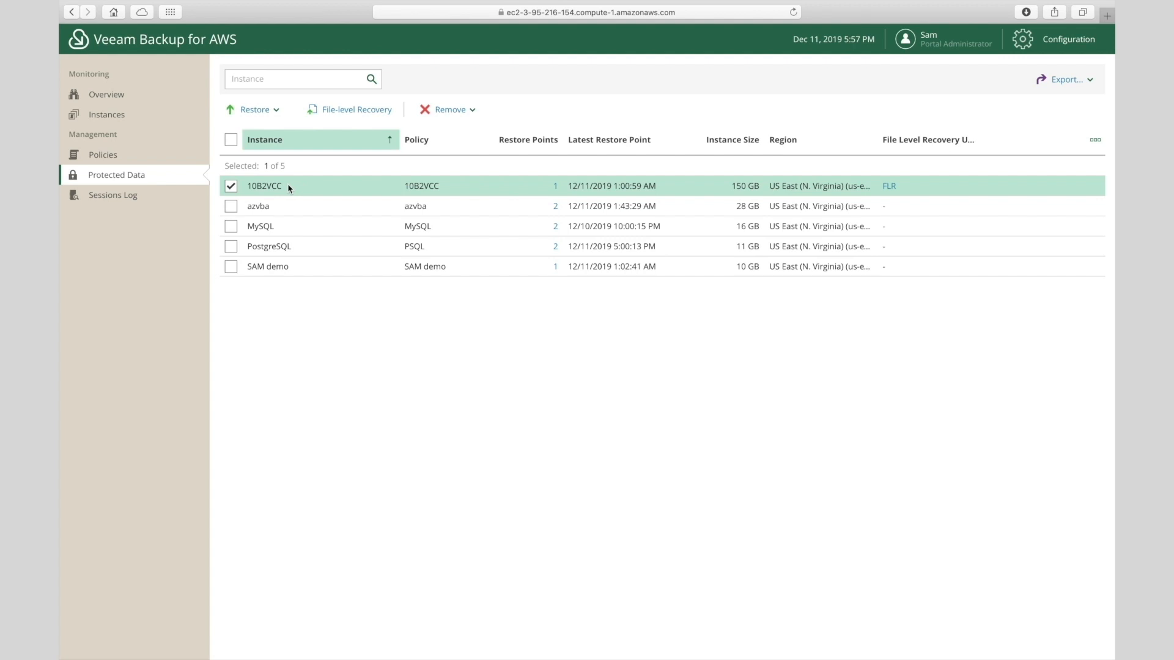
click(342, 111)
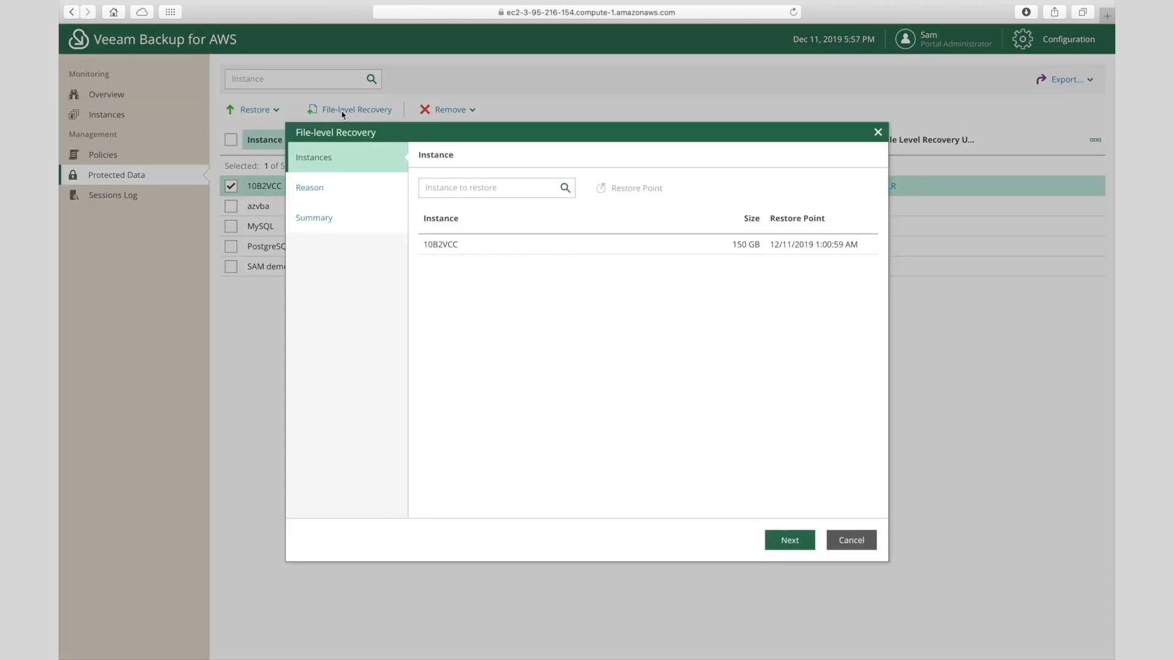
click(533, 247)
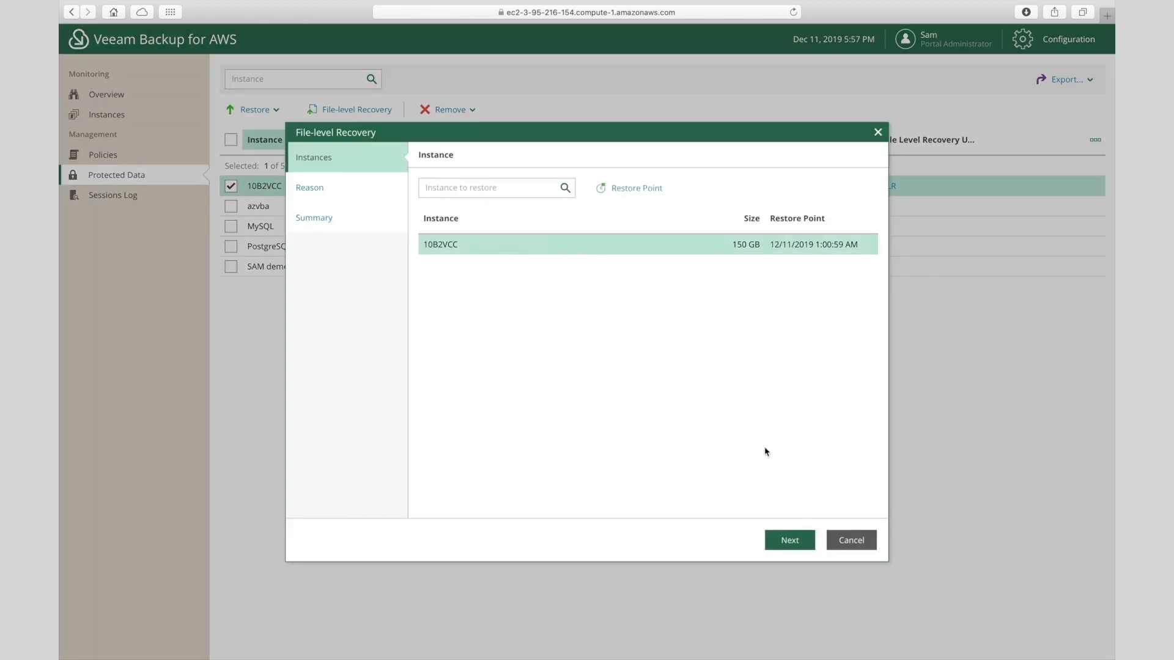
click(790, 541)
click(618, 279)
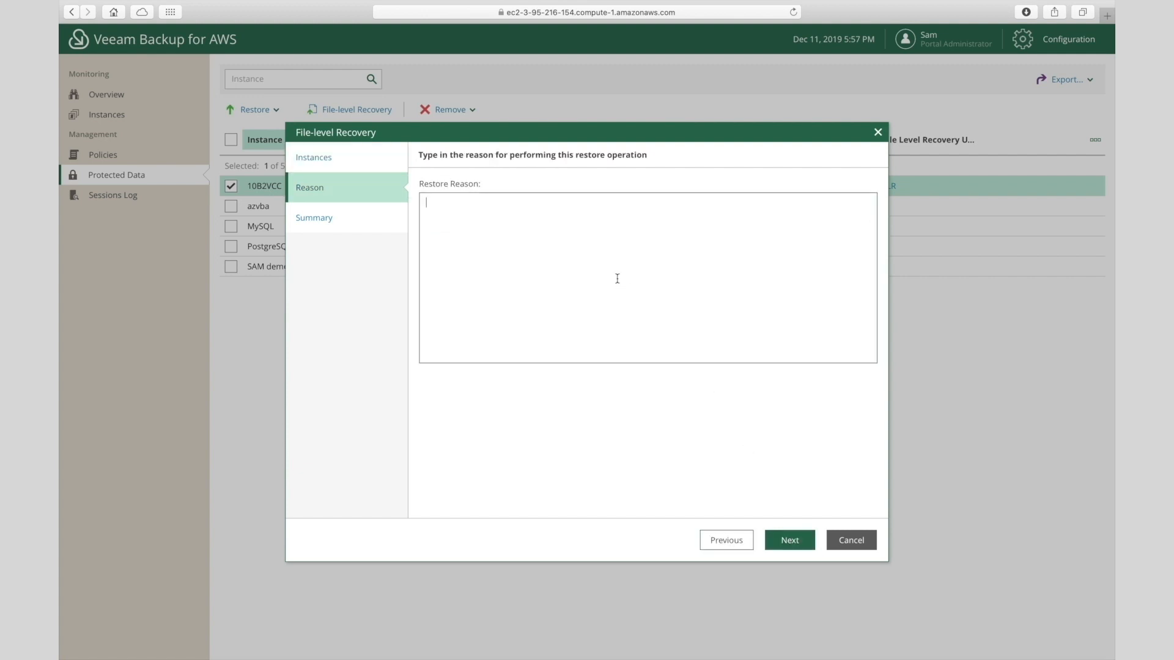
text(Test)
click(803, 539)
click(803, 538)
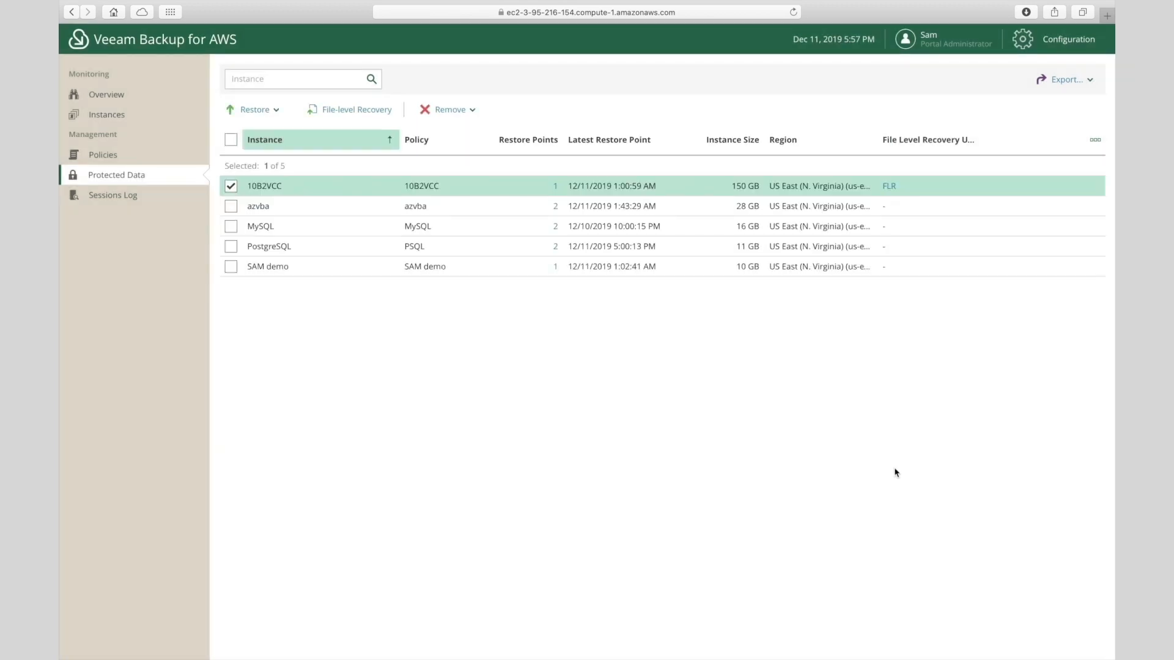
- Open 10B2VCC's FLR session address in a new tab, bypassing the untrusted certificate warning
click(890, 187)
click(613, 262)
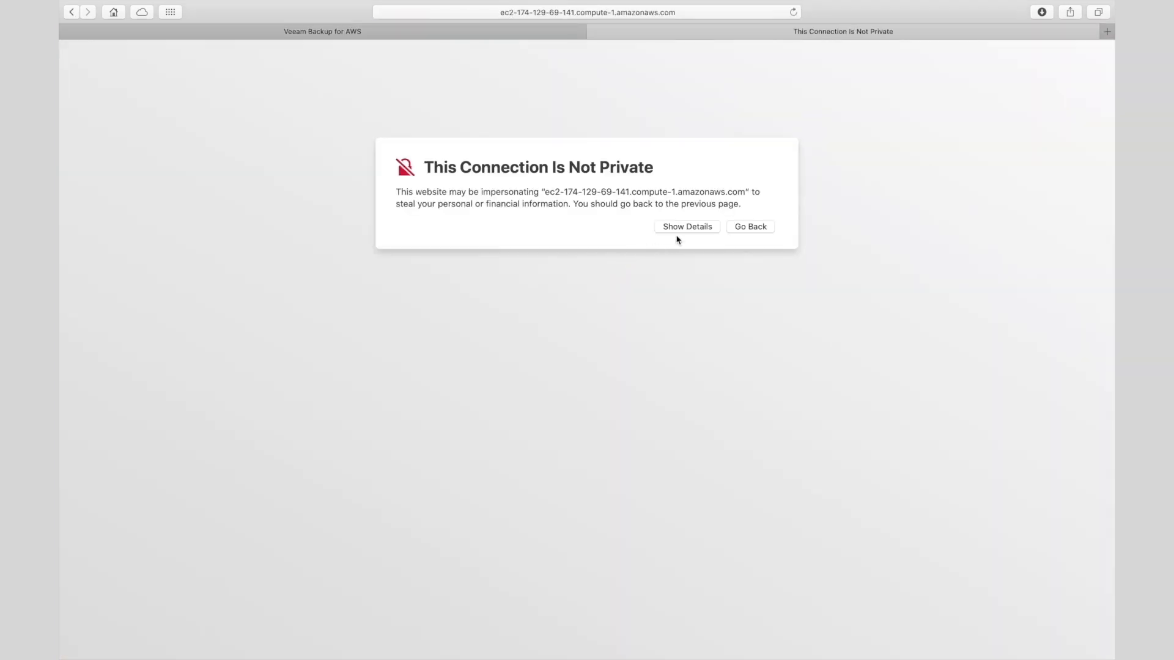
click(681, 232)
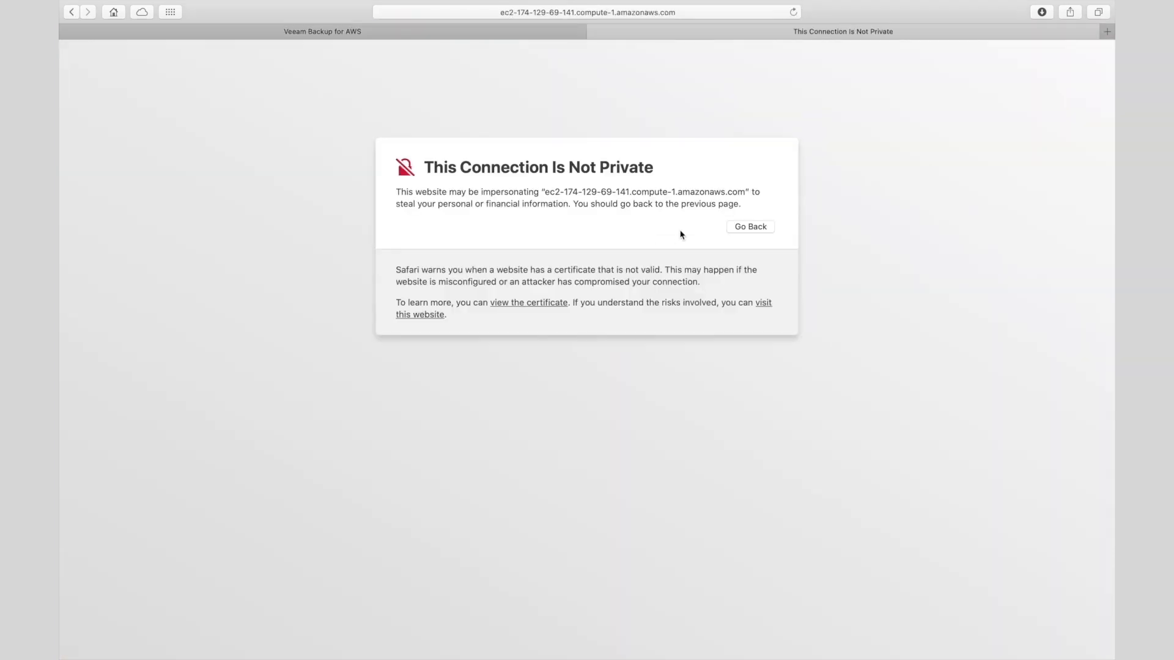
click(430, 318)
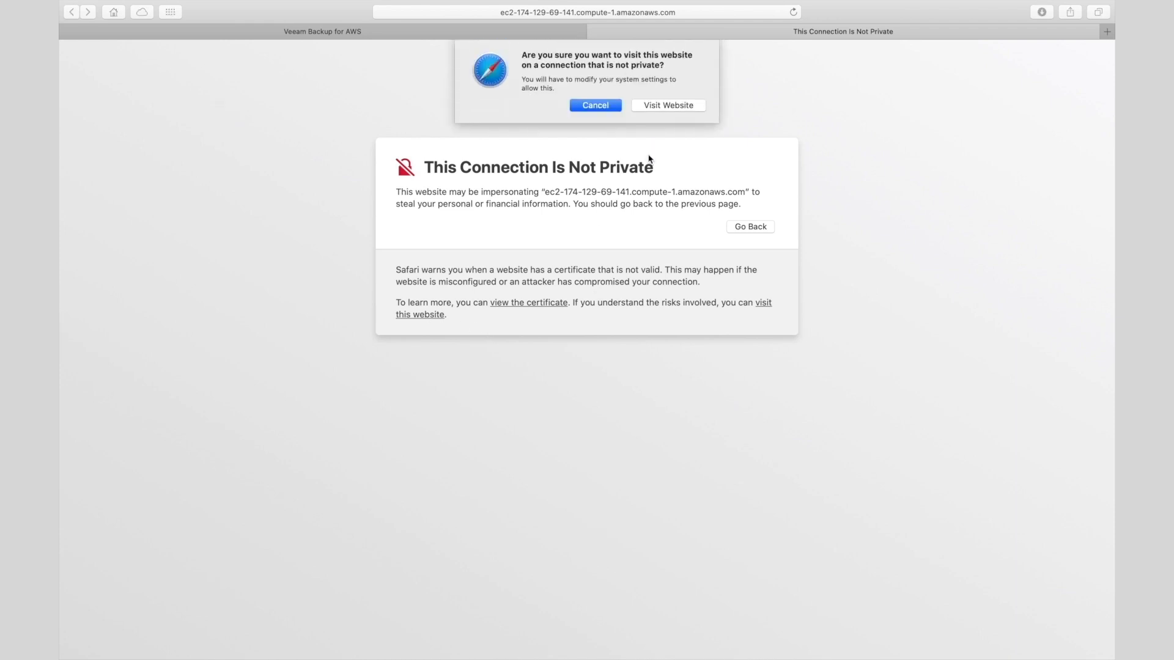
click(669, 108)
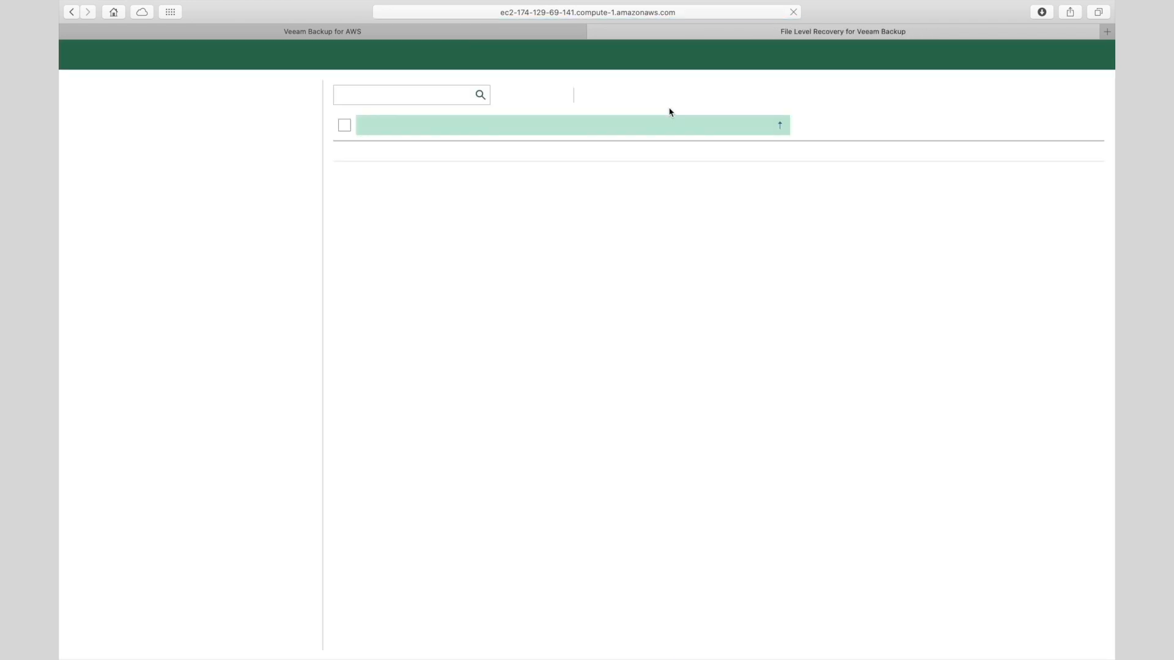
- Download bootmgr.exe from sda1p1 > Boot > bg-BG, allowing the download, then return to Veeam Backup for AWS
click(74, 87)
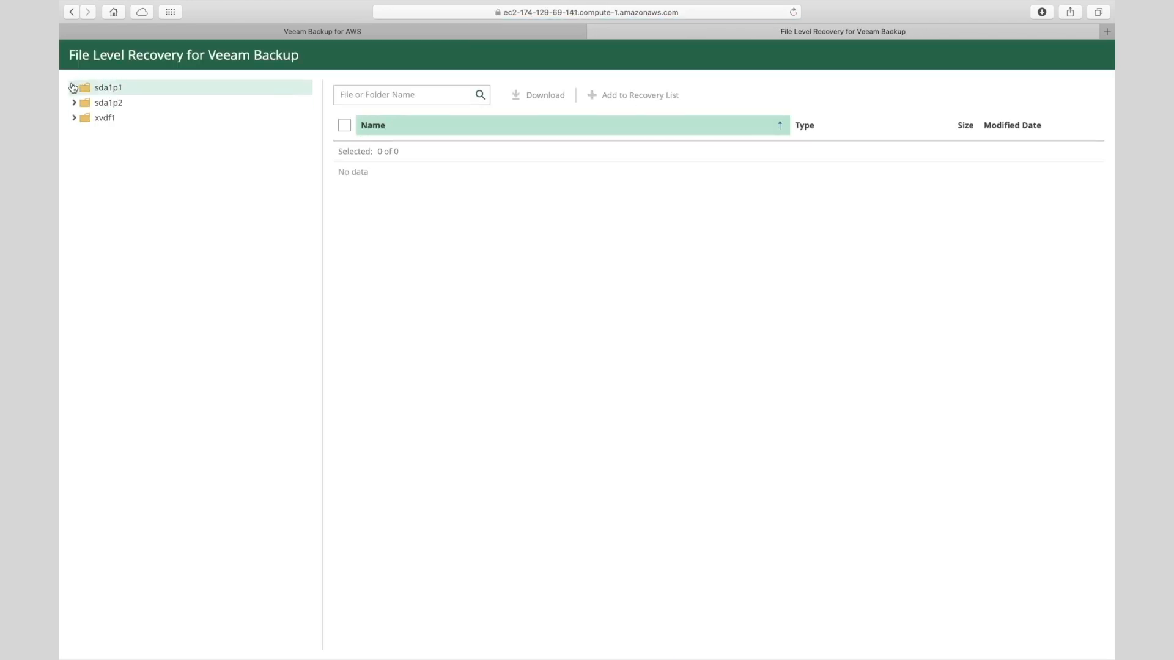
click(84, 103)
click(124, 118)
click(345, 171)
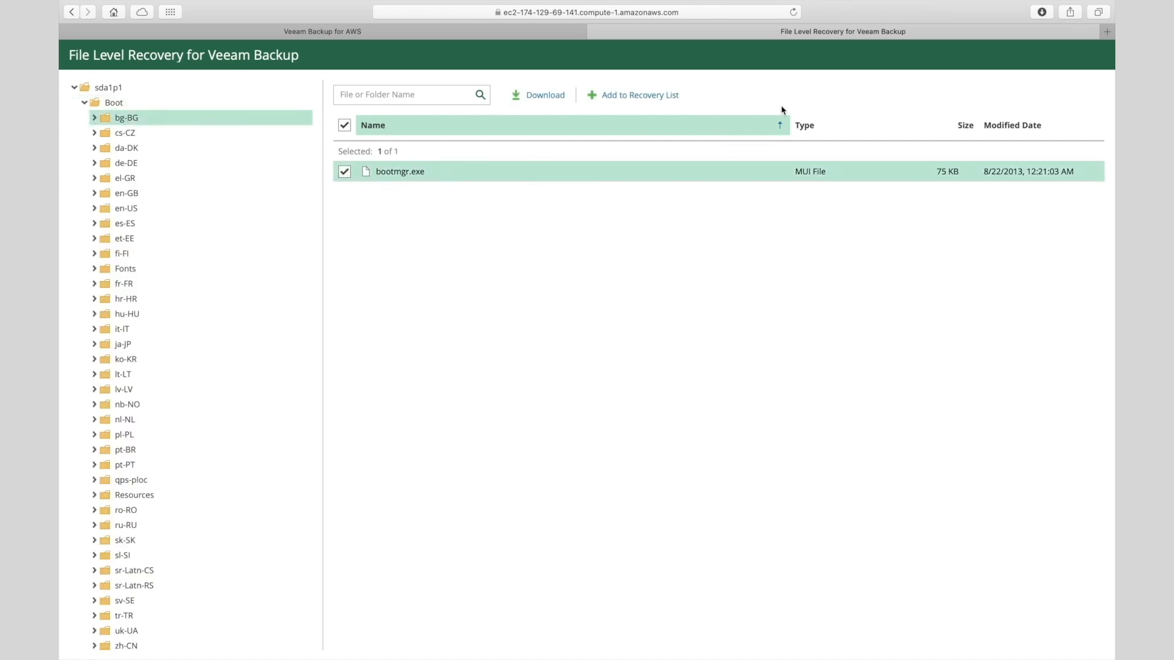
click(547, 105)
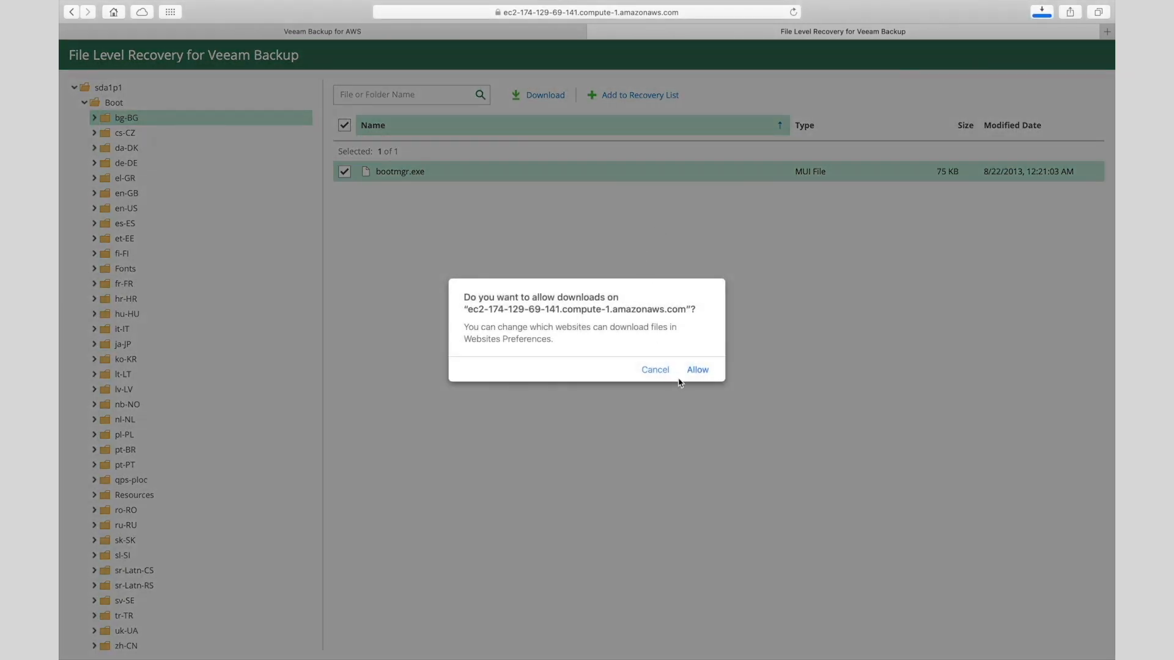
click(695, 372)
click(322, 31)
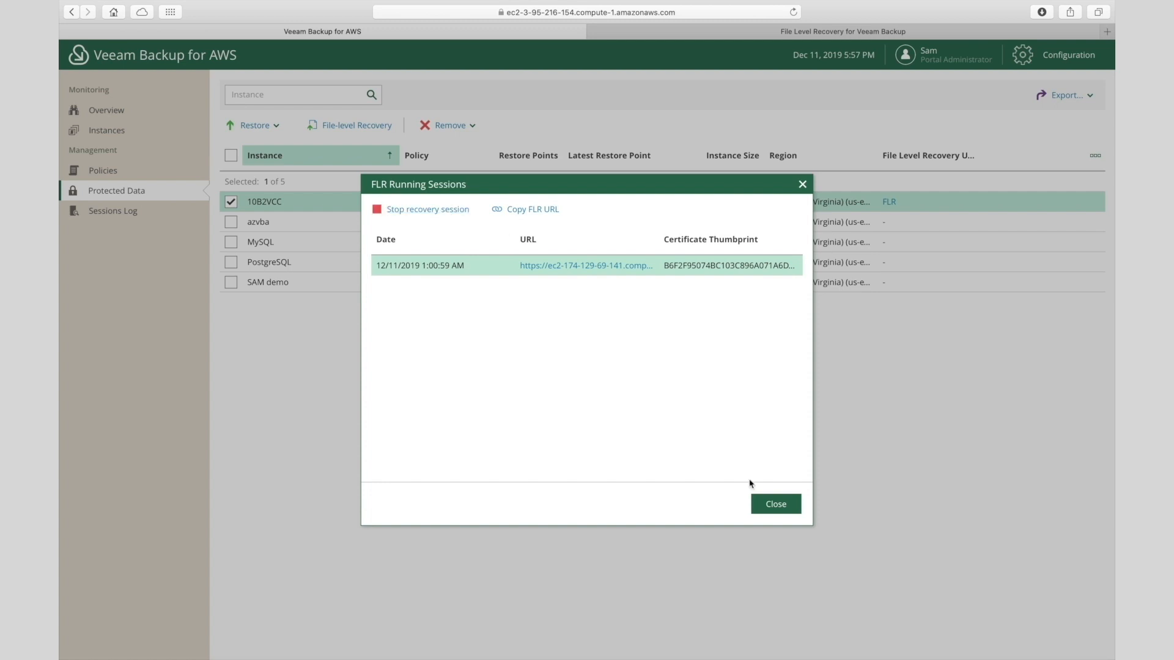
- Close the FLR Running Sessions dialog to return to the Protected Data page
click(763, 510)
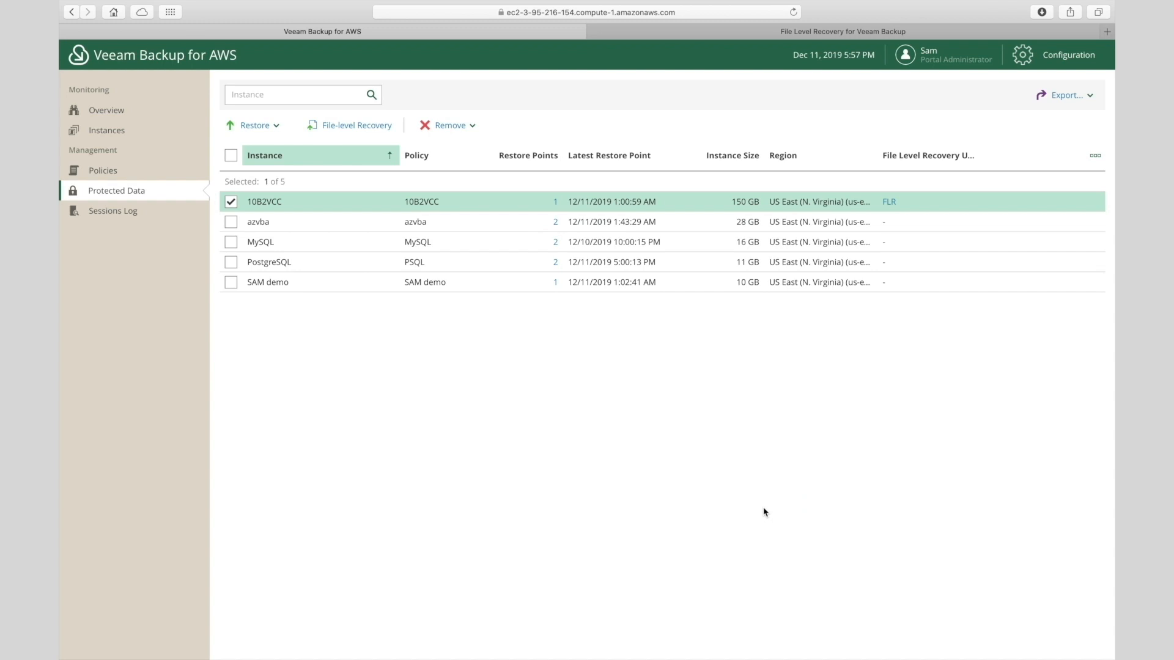